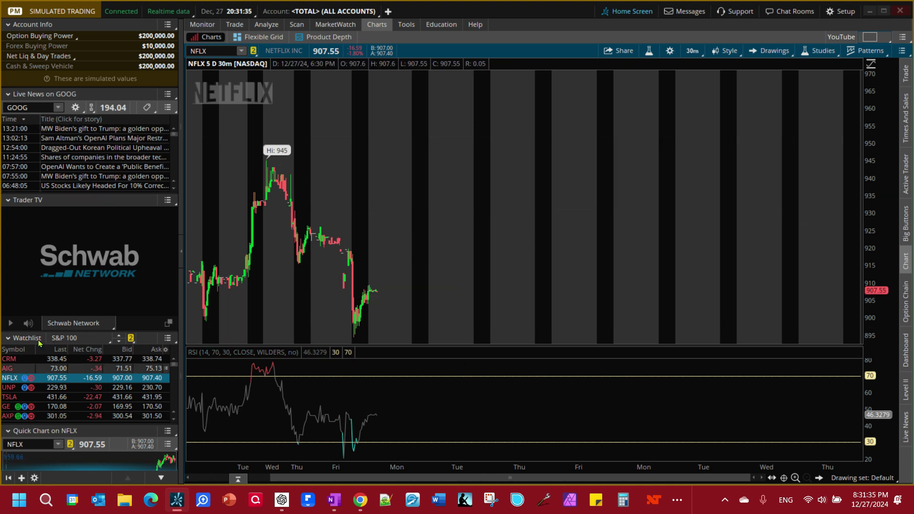
Delete the Live News, Trader TV and Quick Chart gadgets from the left sidebar.
click(167, 93)
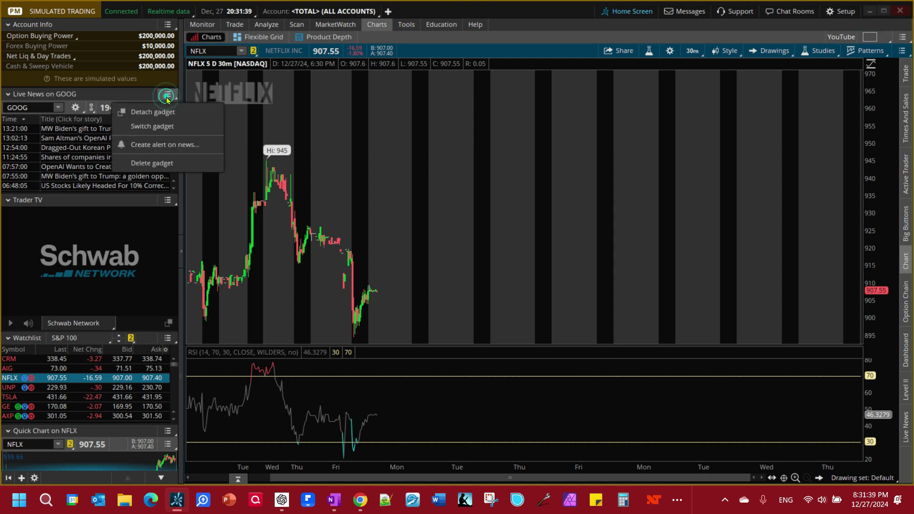
click(164, 164)
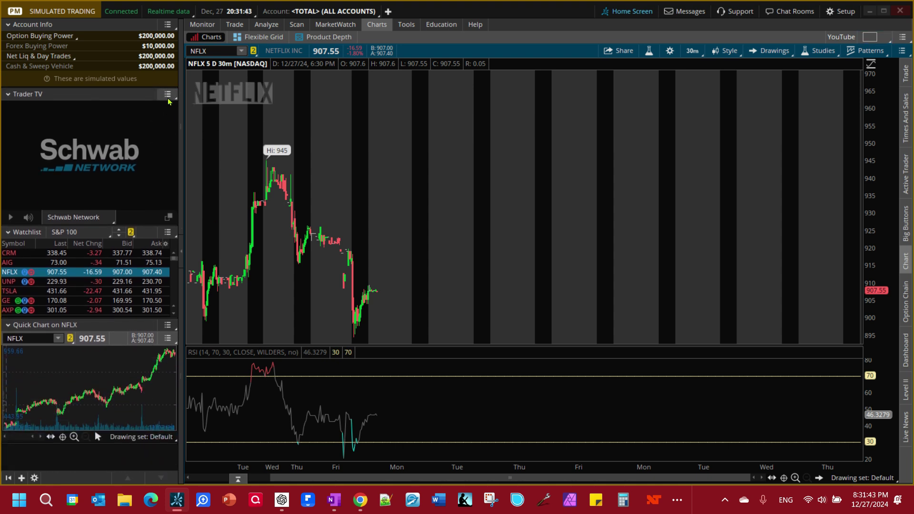
click(168, 96)
click(165, 145)
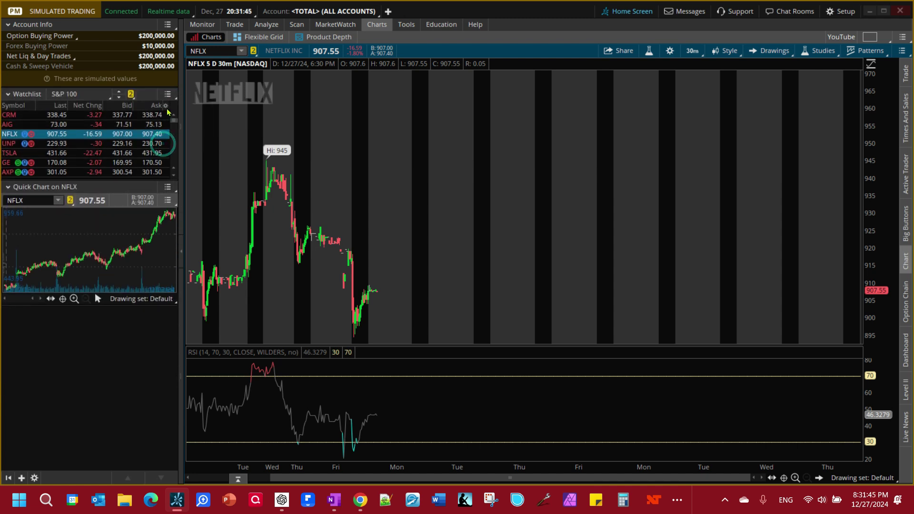
click(167, 187)
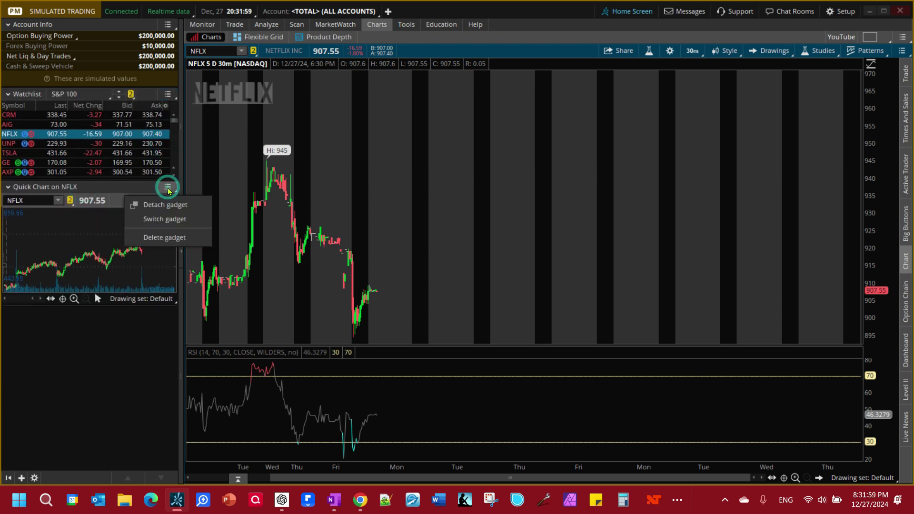
click(161, 238)
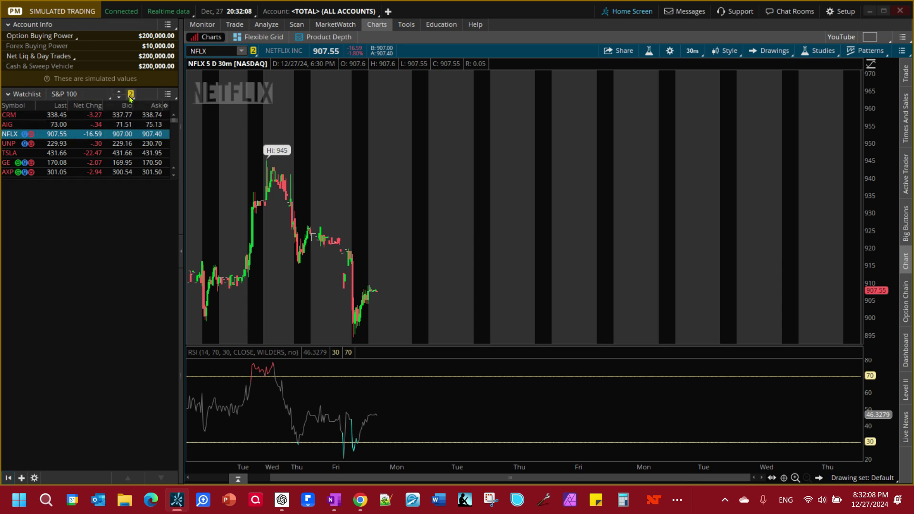
Browse the S&P 100 watchlist dropdown's Public, Top 10 and By industry submenus.
click(167, 95)
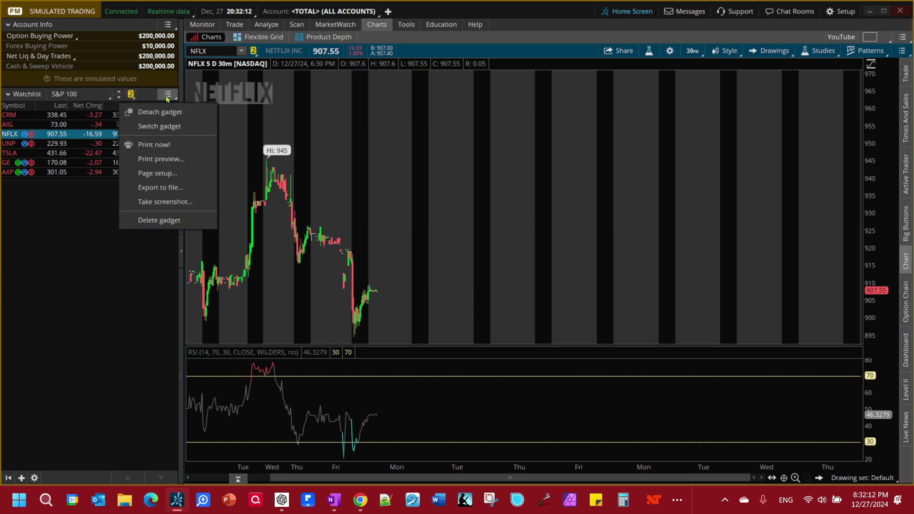
click(107, 94)
click(107, 94)
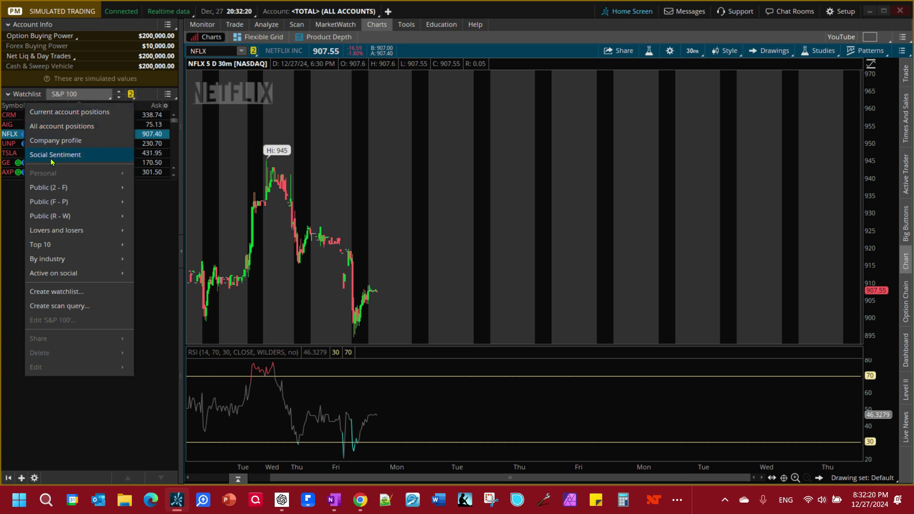
mouse_move(66, 199)
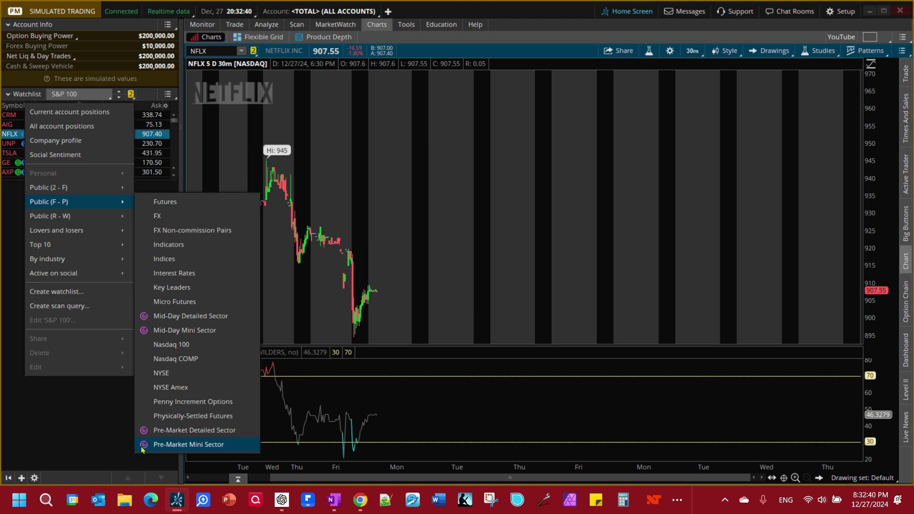
mouse_move(61, 223)
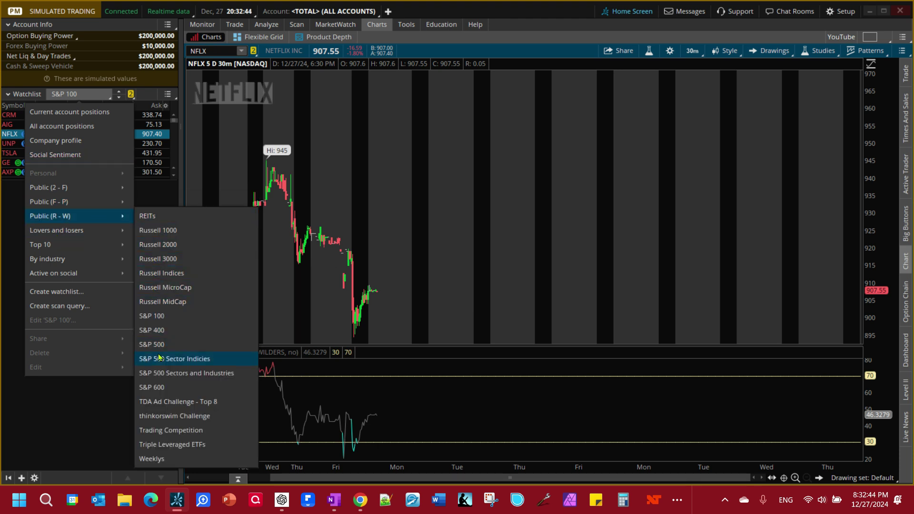
mouse_move(74, 246)
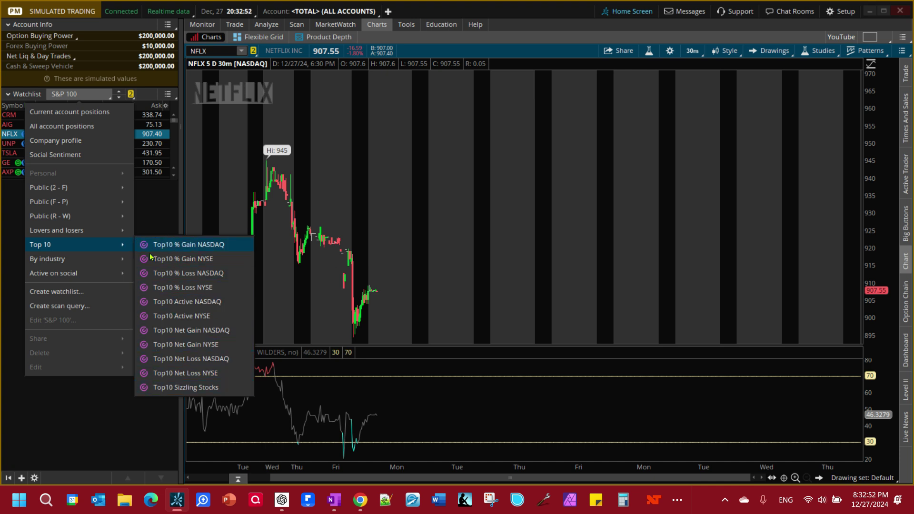
mouse_move(109, 265)
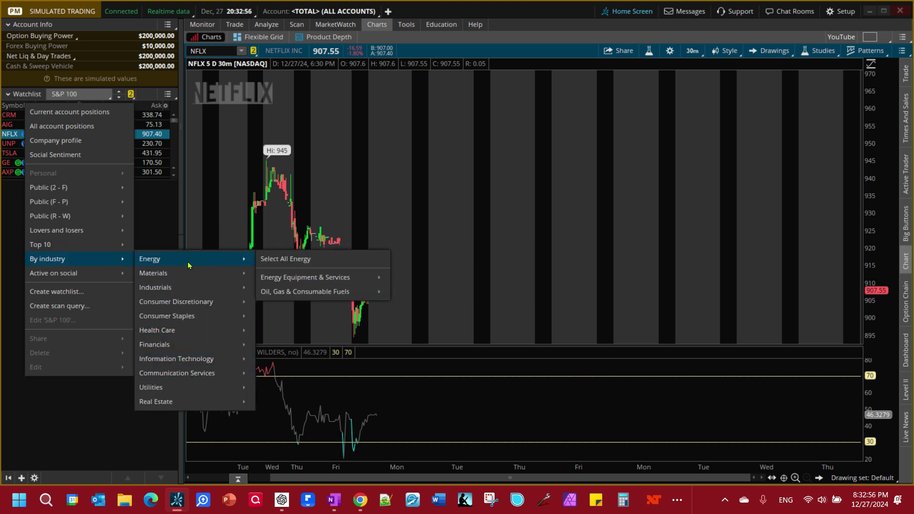
mouse_move(76, 279)
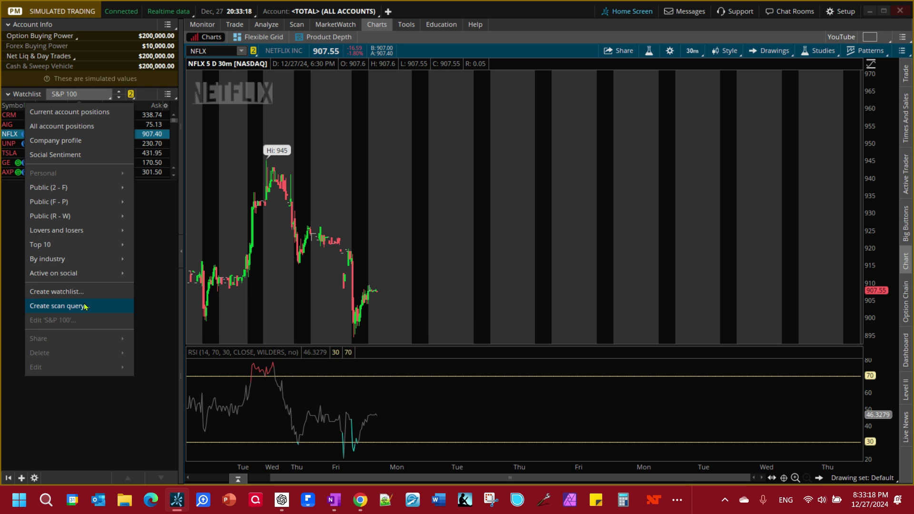
mouse_move(121, 201)
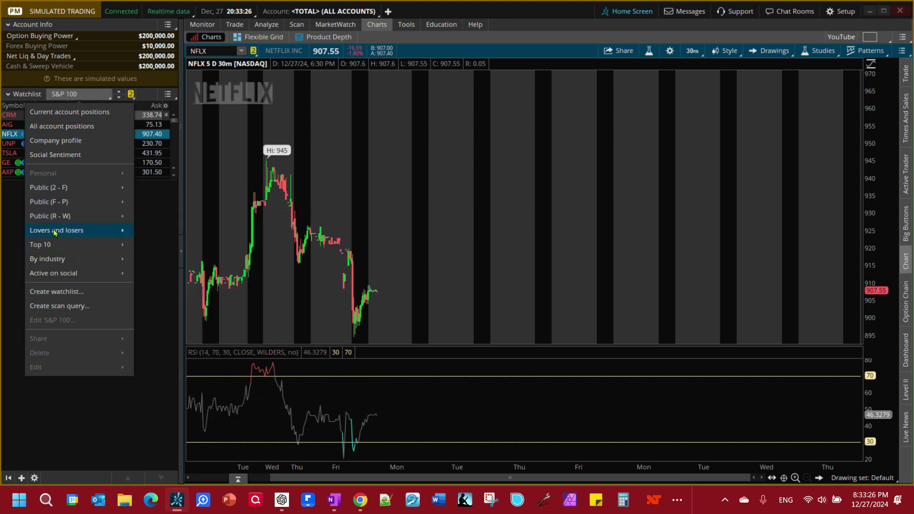
Open MarketWatch Financing Rates and set its watchlist to Public (R - W) > S&P 500.
click(332, 25)
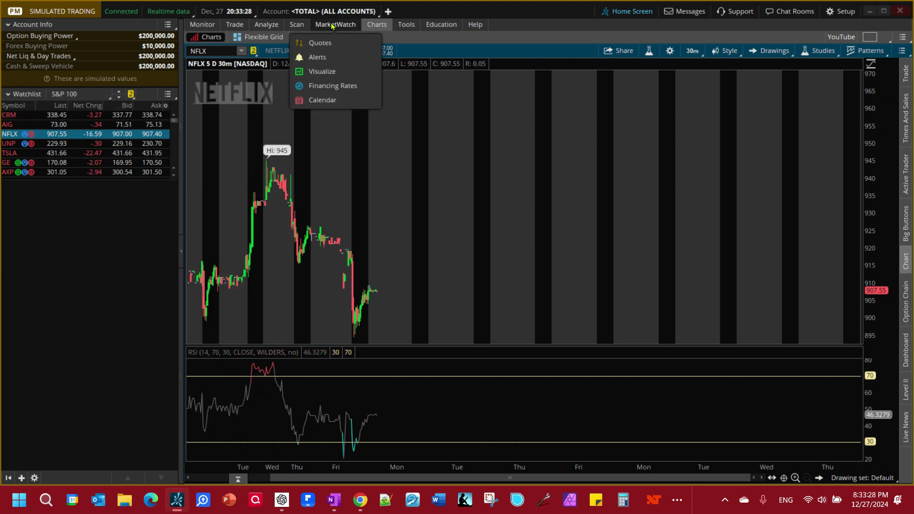
click(332, 25)
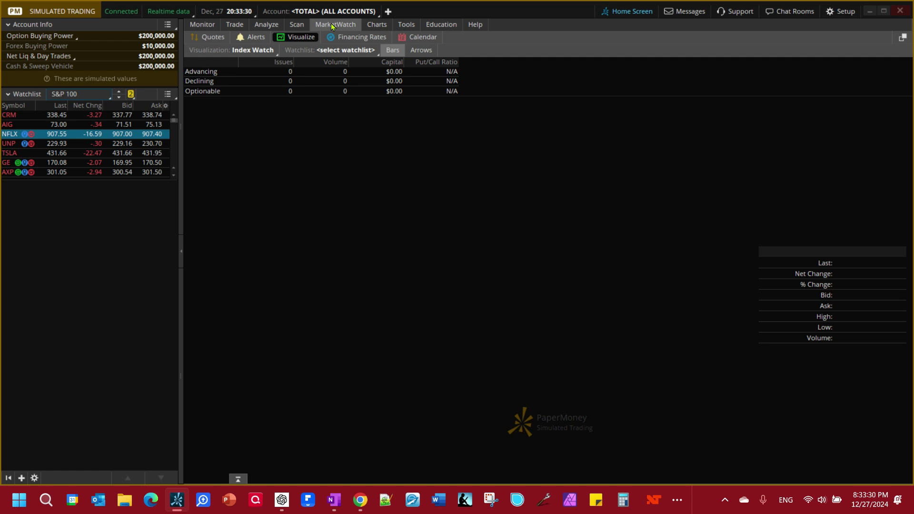
click(358, 37)
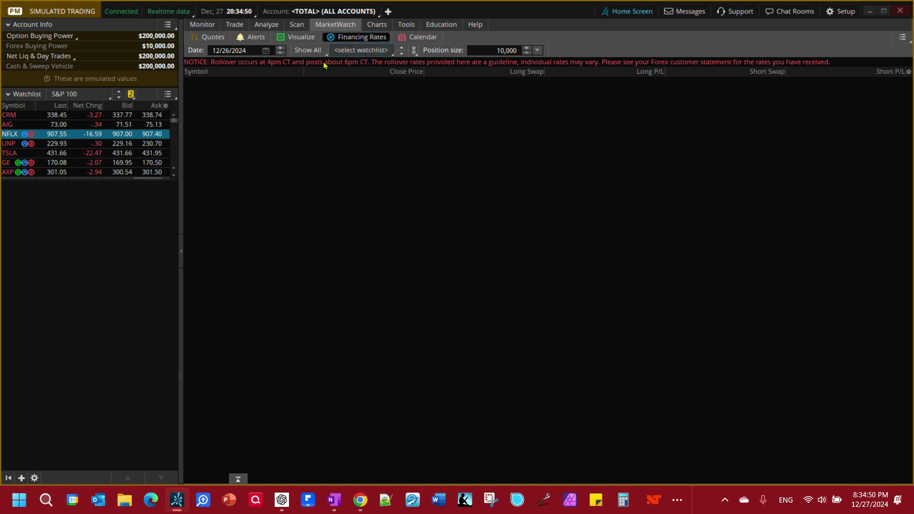
click(346, 51)
mouse_move(328, 165)
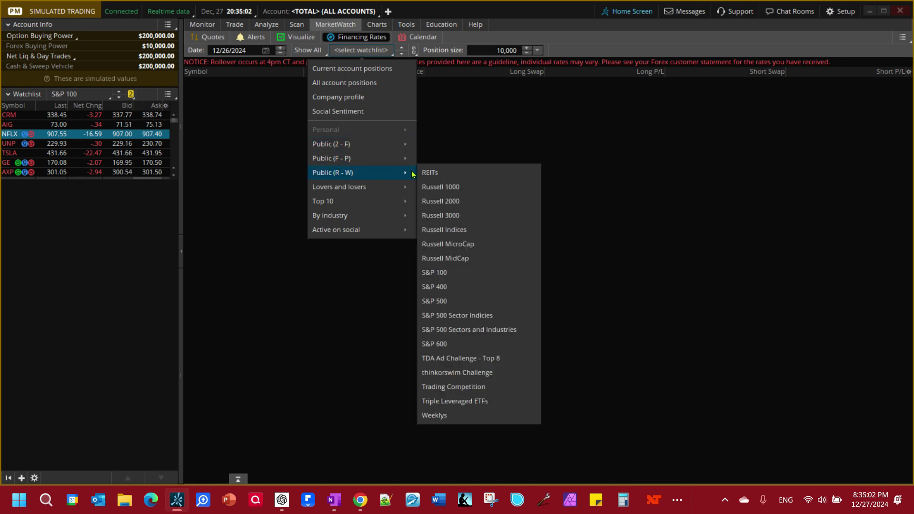
click(440, 298)
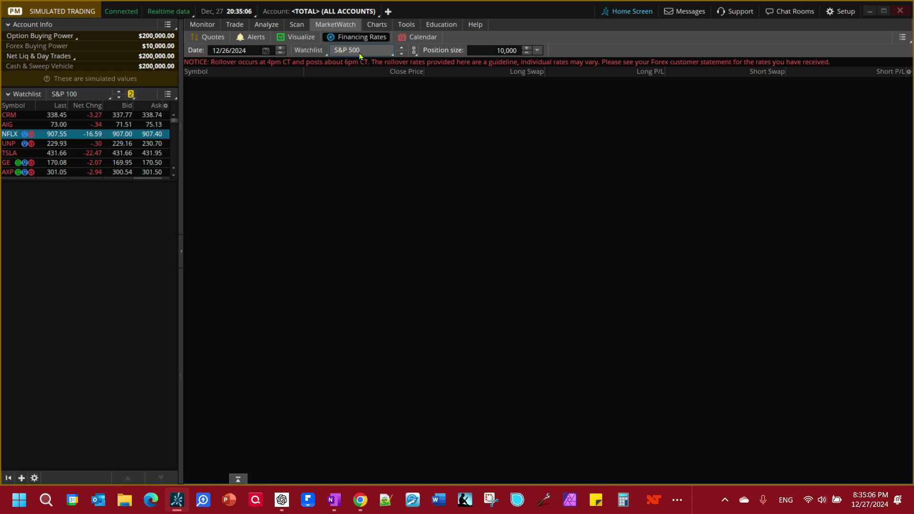
Show the Nasdaq 100 Quotes table, opening Customize columns and cancelling without changes.
click(215, 37)
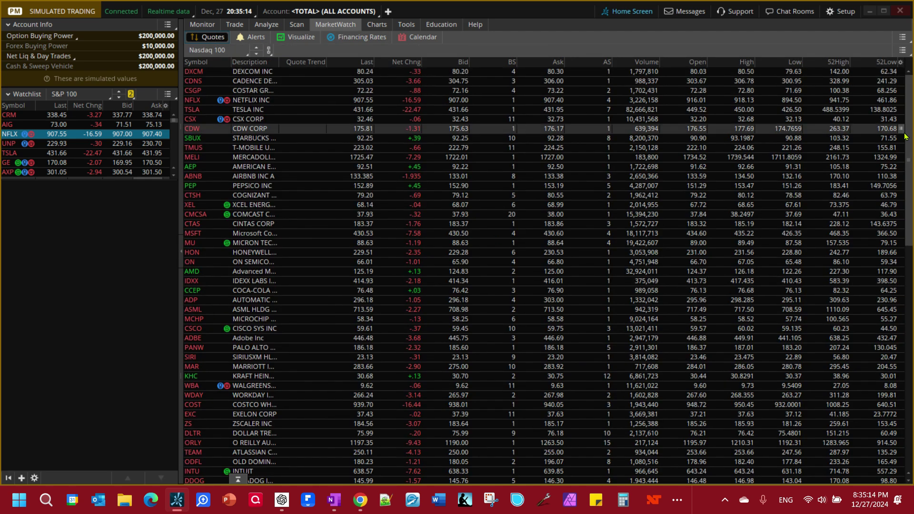
scroll(905, 134, down, 15)
scroll(905, 134, up, 15)
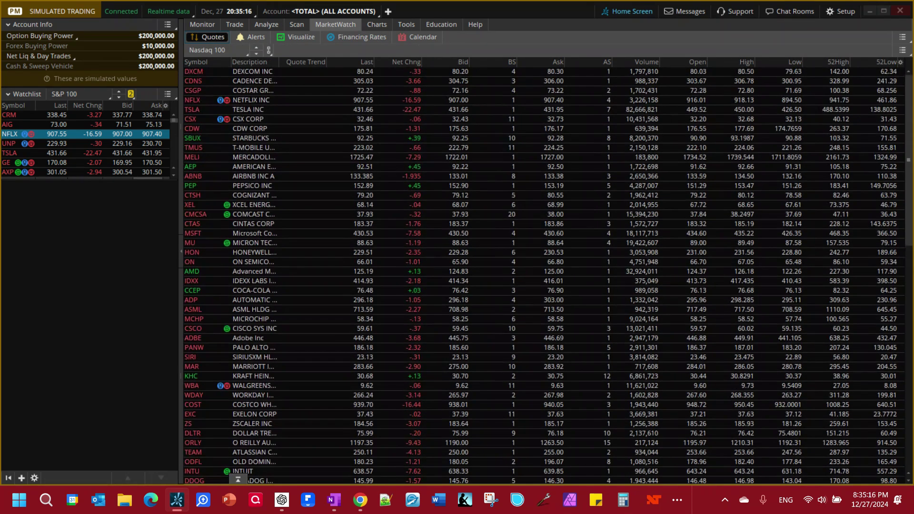
click(901, 63)
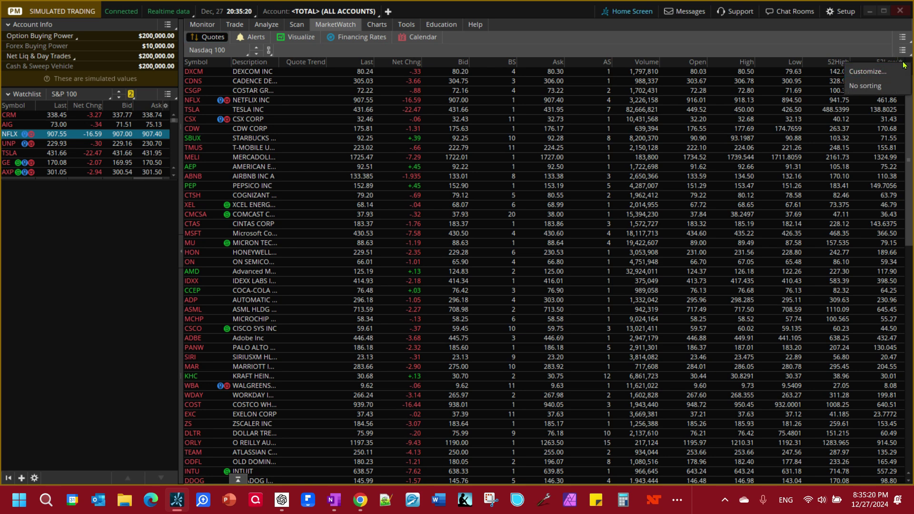
click(877, 72)
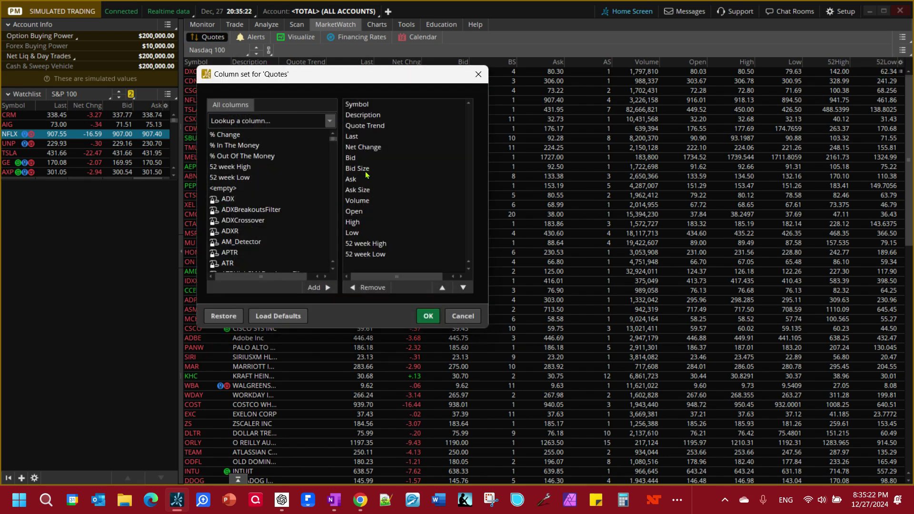
click(463, 316)
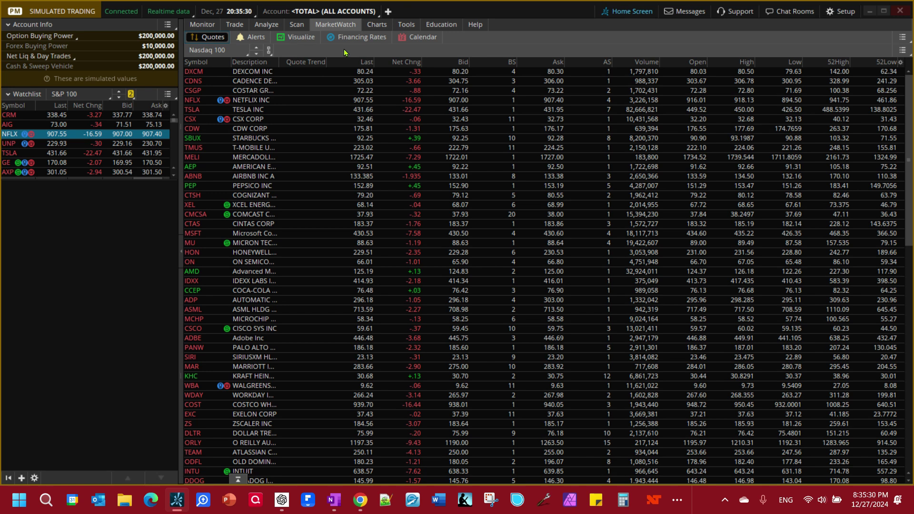
Show the Visualize heat map for NASDAQ 100, then switch it to Personal.
click(292, 38)
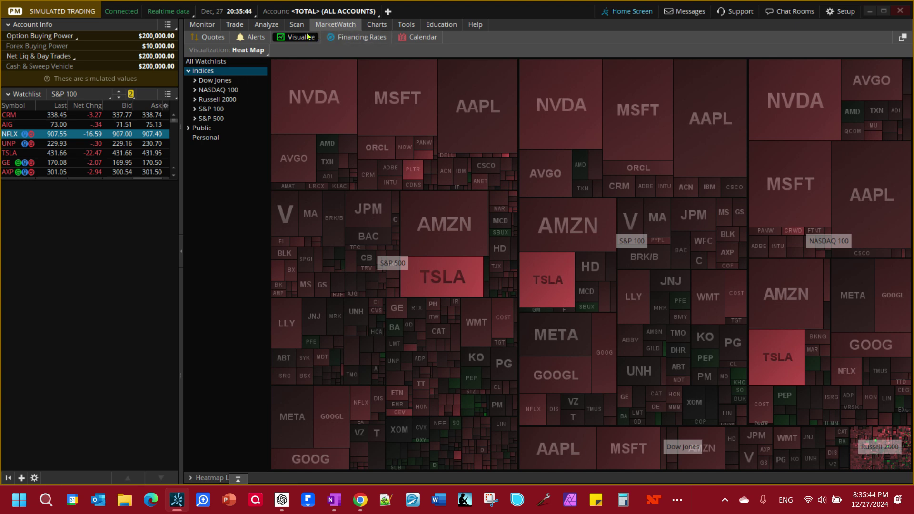
click(214, 90)
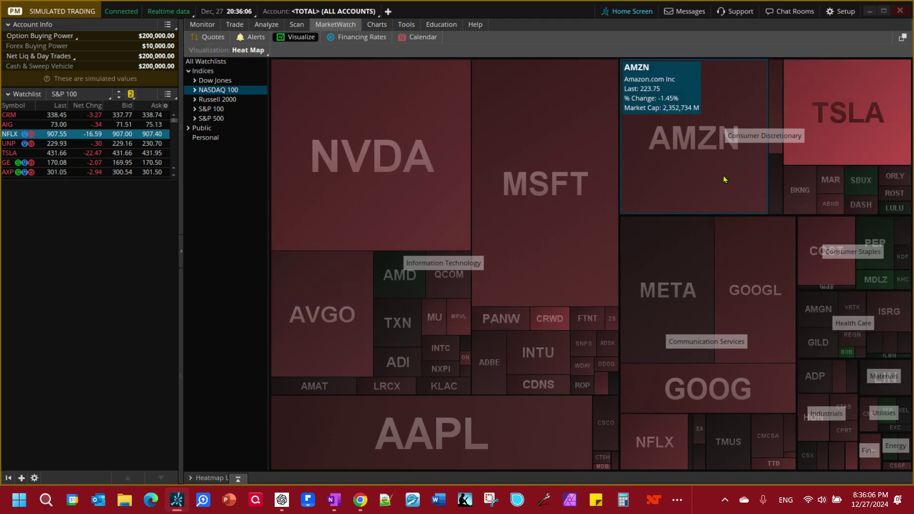
click(202, 137)
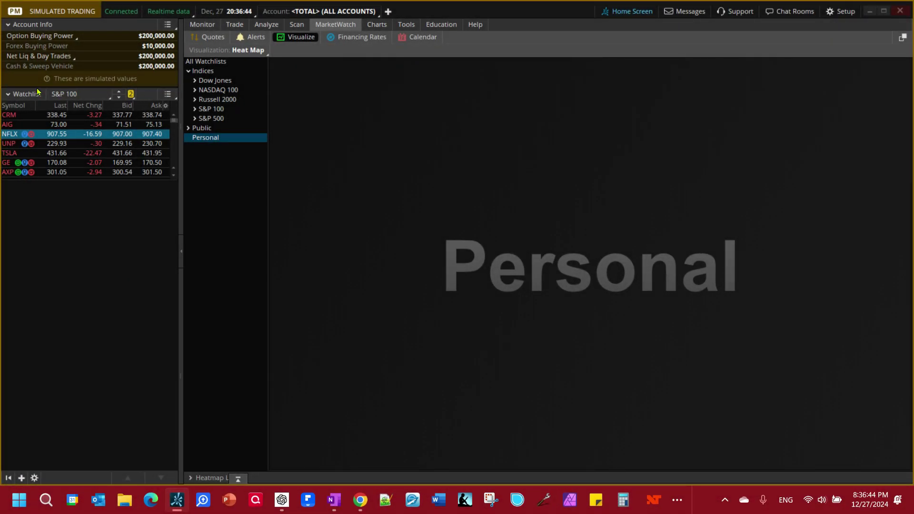
Create a new watchlist named My Hot Stocks.
click(65, 95)
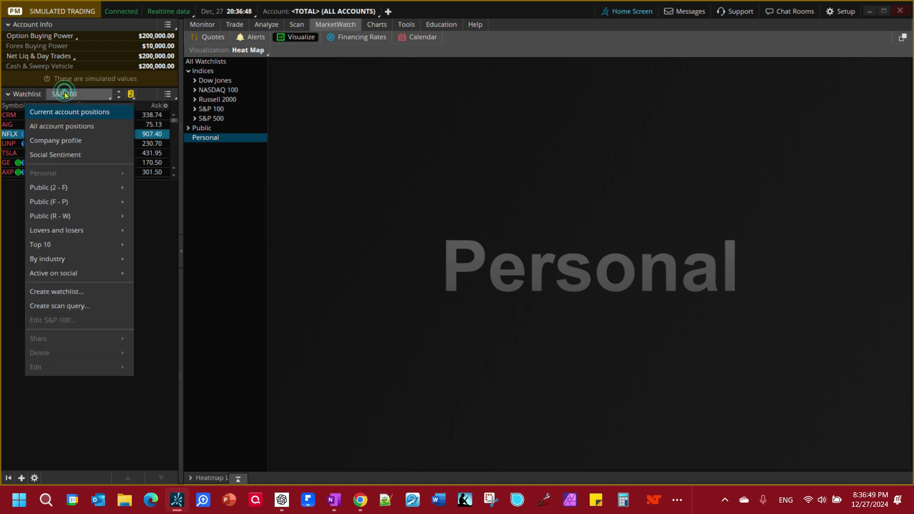
click(65, 291)
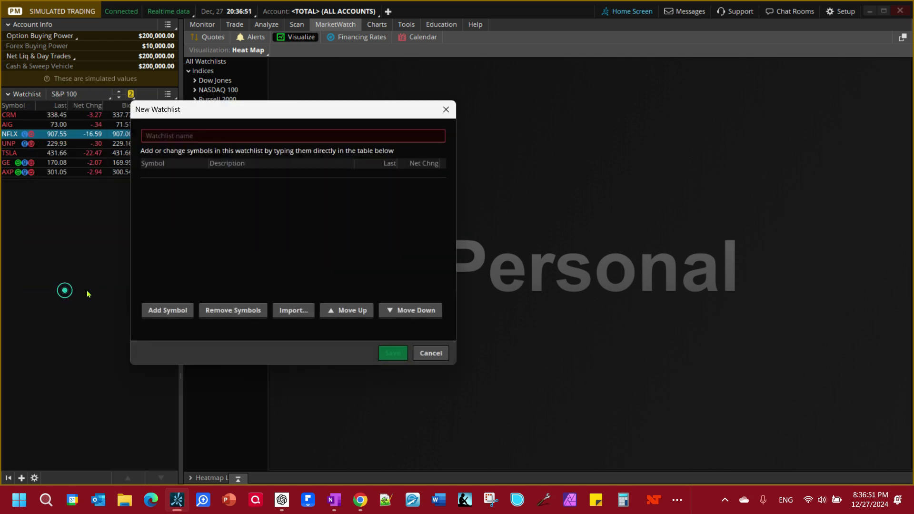
click(226, 138)
text(My Hot Stocks)
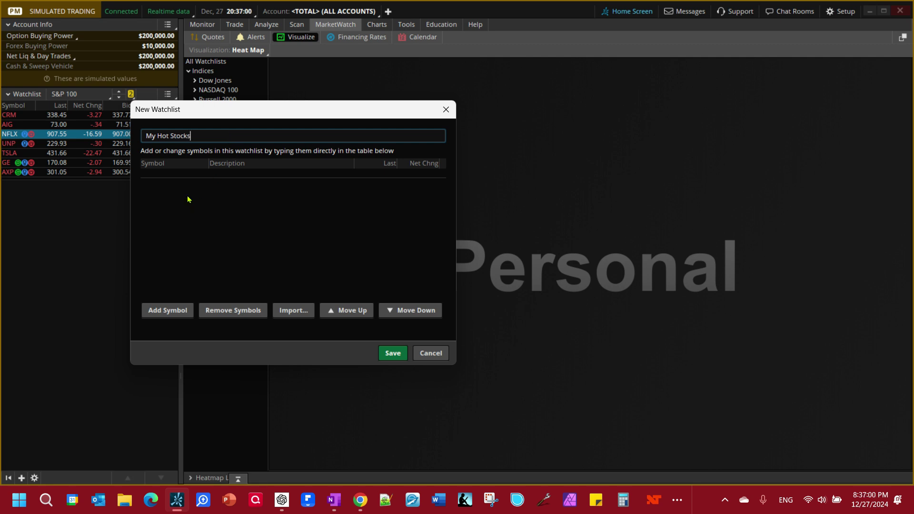
Enter GOOG, TSLA, NVDA and NFLX as its symbols, then open Symbols Import.
click(173, 173)
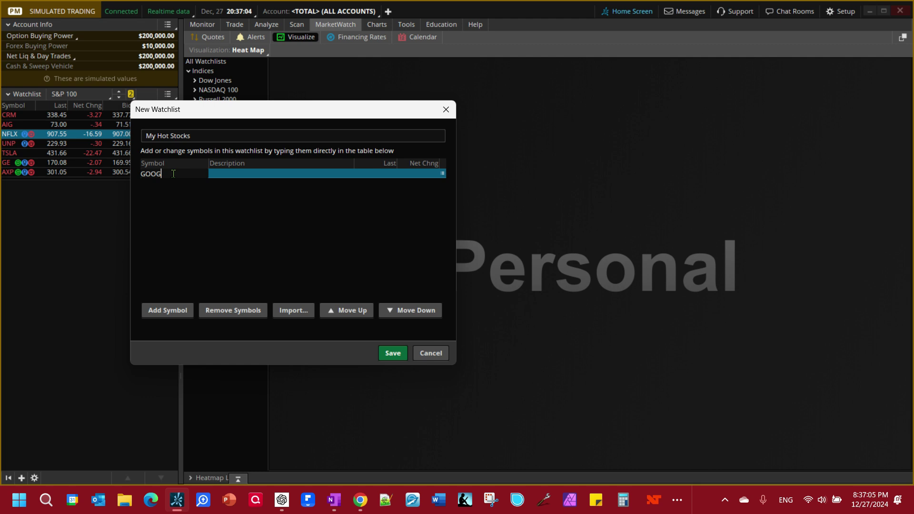
text(GOOG)
key(Return)
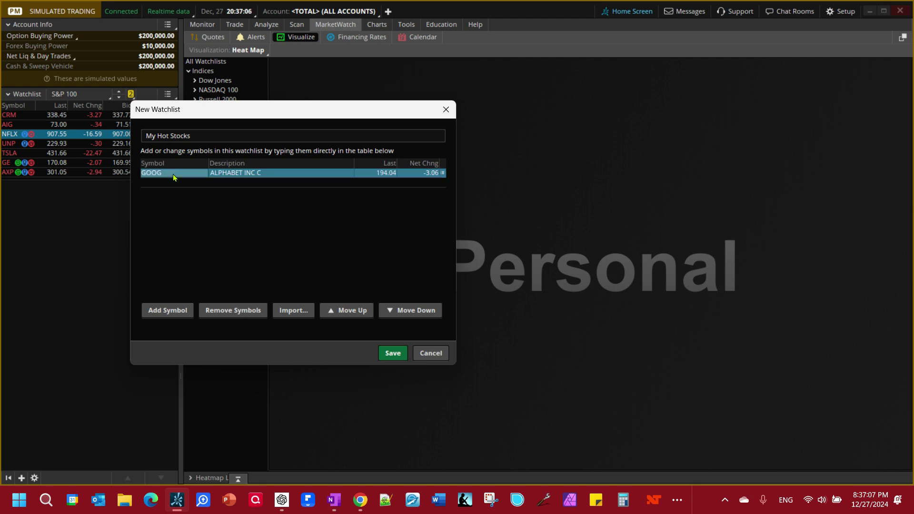
click(173, 182)
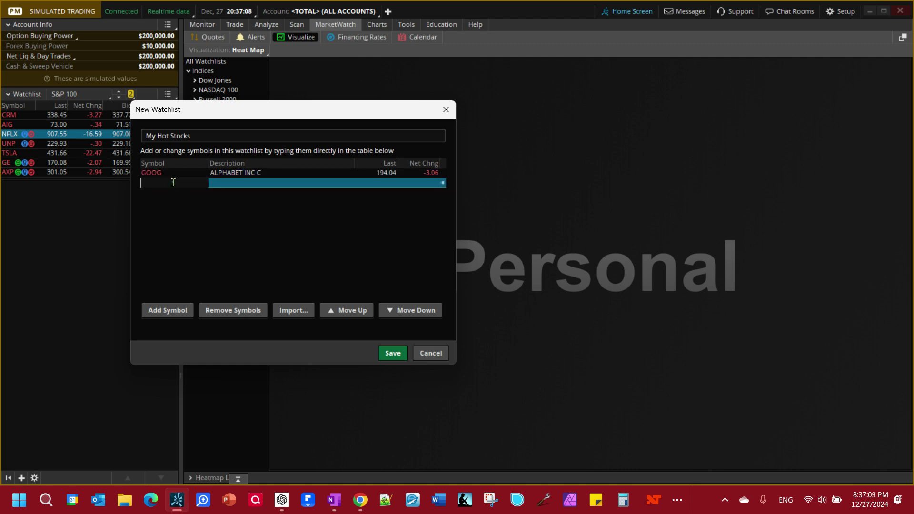
text(TSLA)
key(Return)
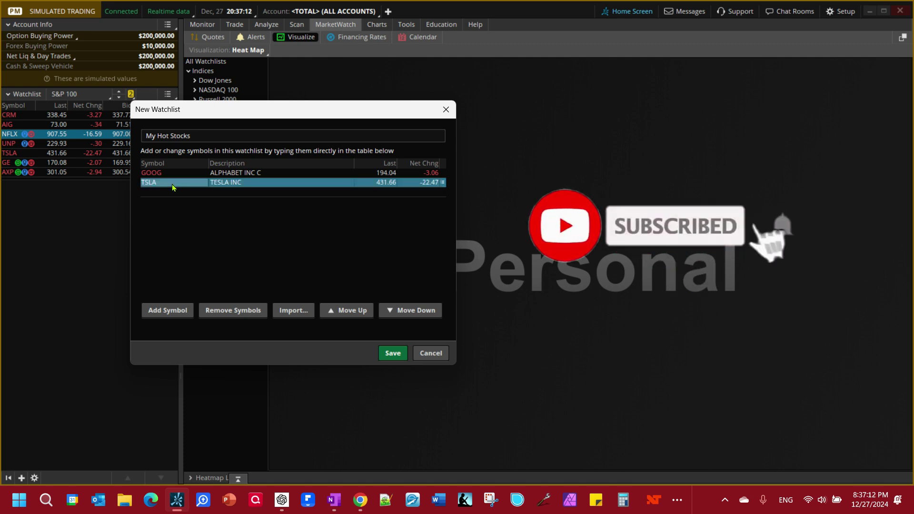
click(161, 193)
text(N)
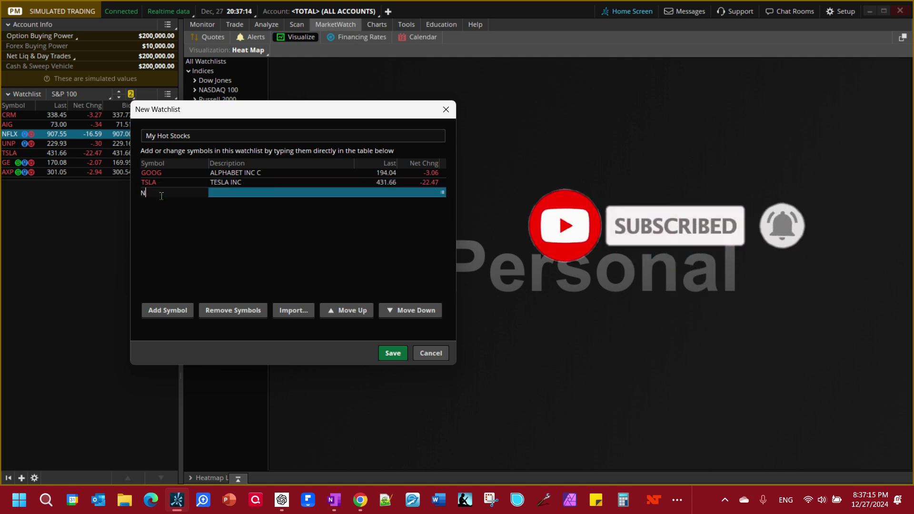
text(VDA)
key(Return)
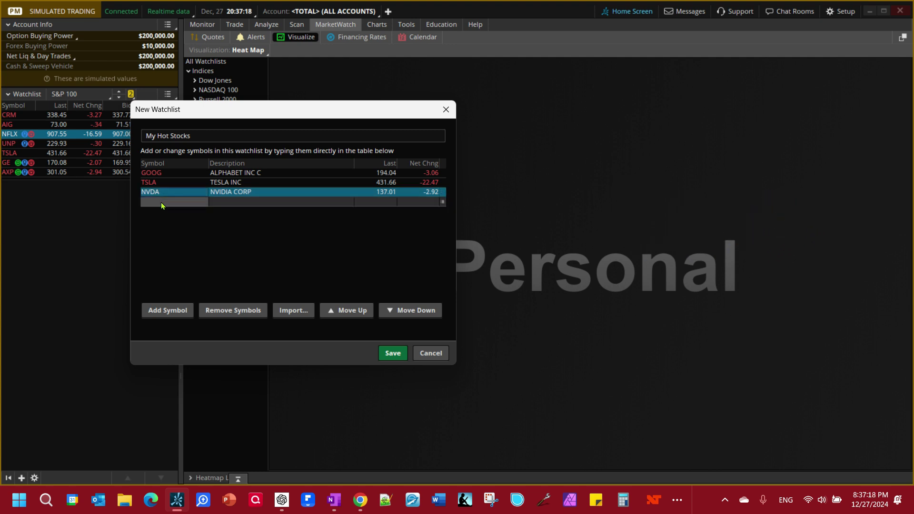
click(161, 201)
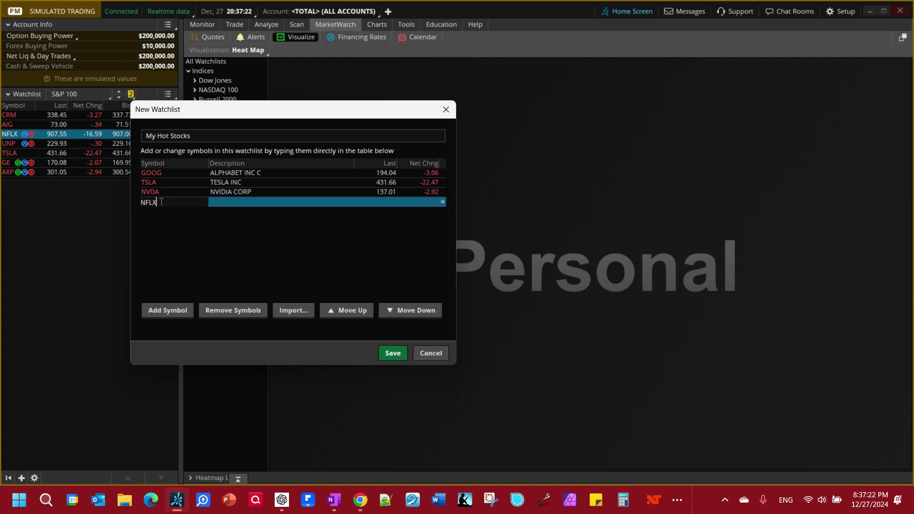
text(NFLX)
key(Return)
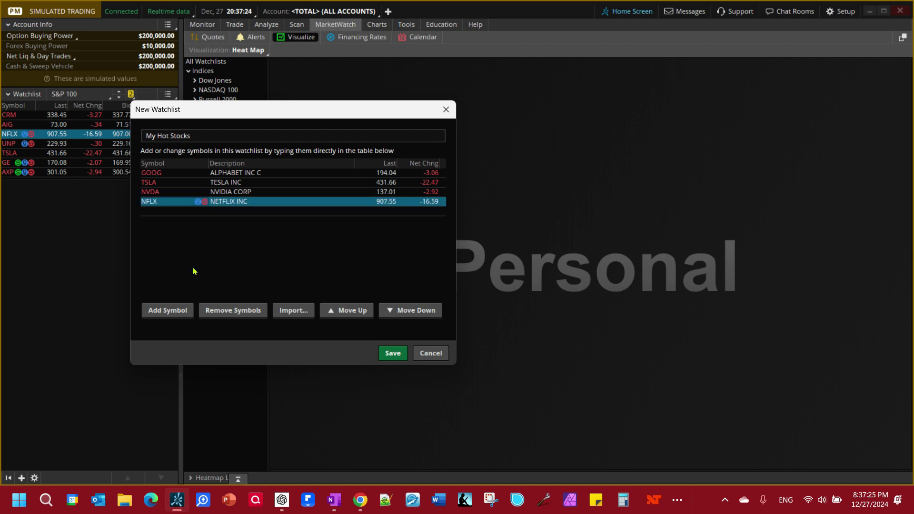
click(301, 307)
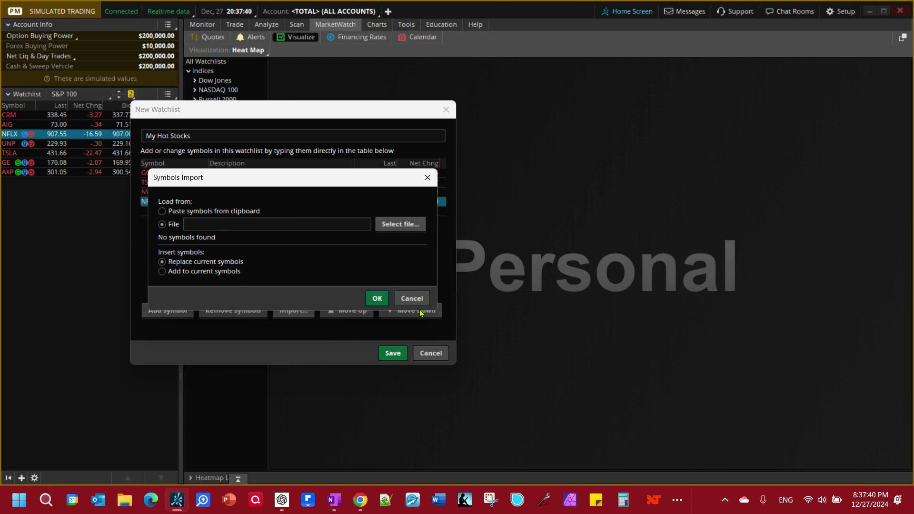
Cancel the Symbols Import dialog and save My Hot Stocks, then expand Personal in the heat map.
click(411, 297)
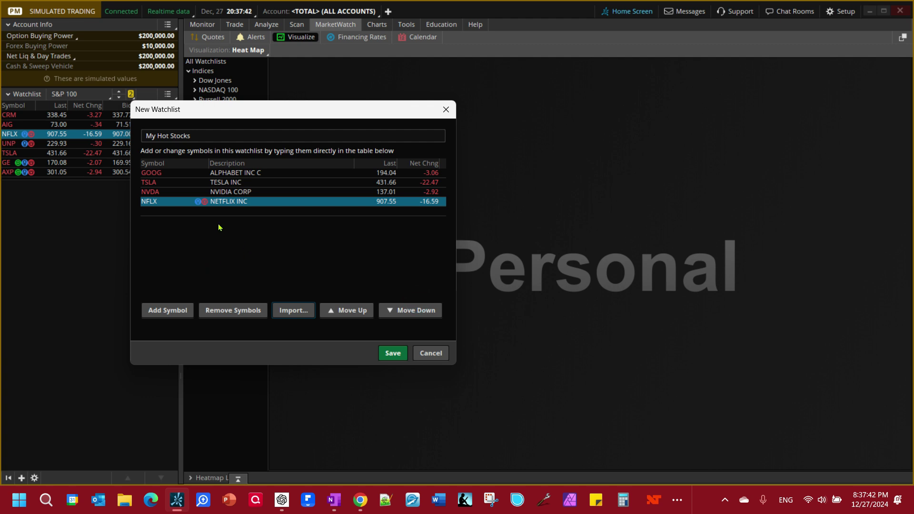
click(393, 352)
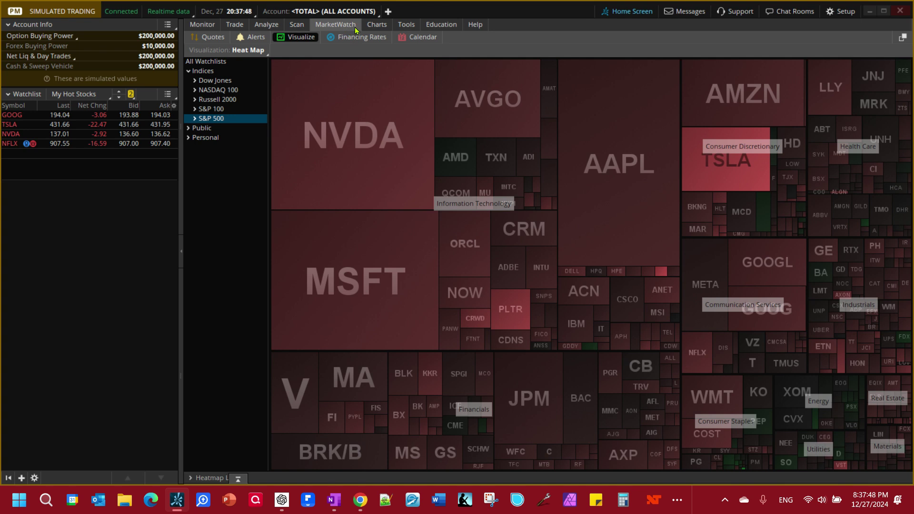
click(190, 139)
Show My Hot Stocks in the heat map and switch the sidebar watchlist to Mid-Day Detailed Sector.
click(209, 147)
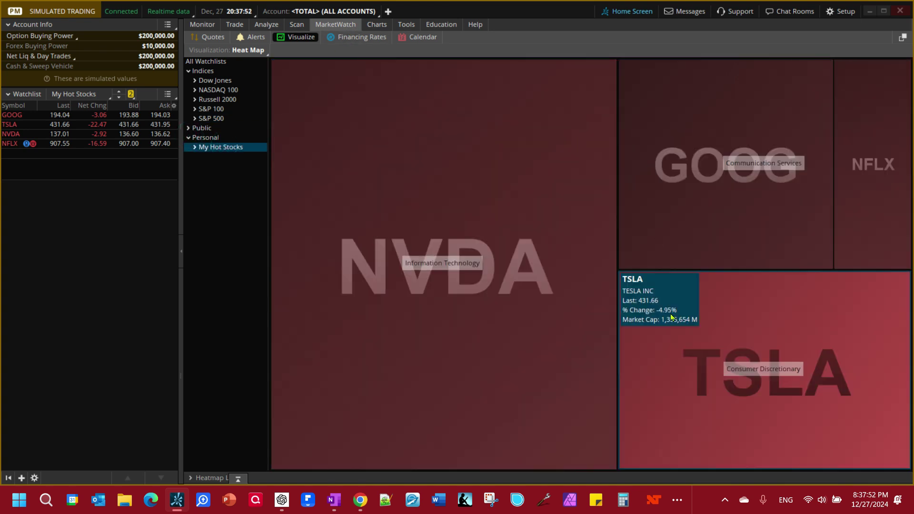
click(101, 93)
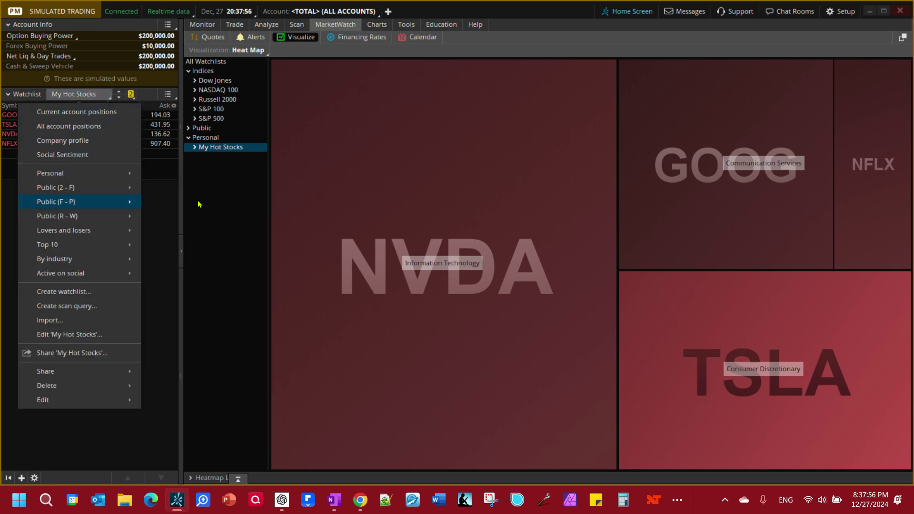
mouse_move(96, 206)
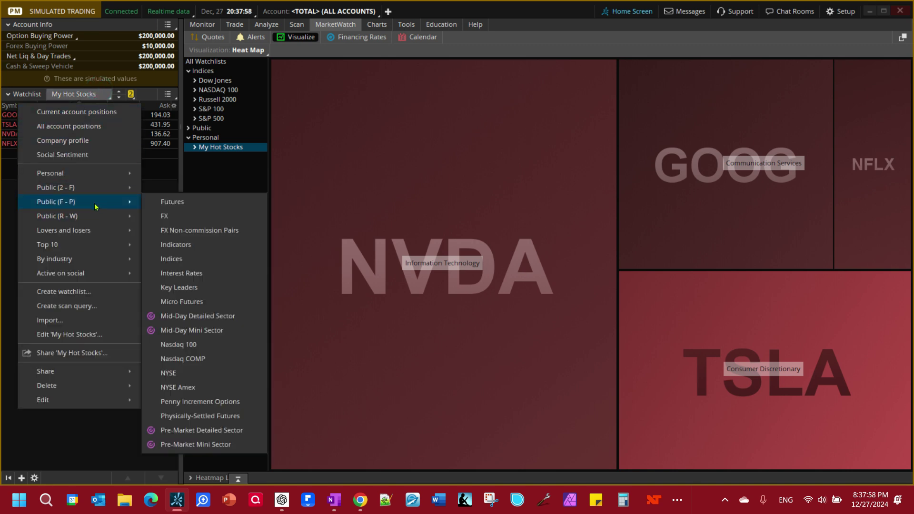
mouse_move(128, 203)
click(169, 315)
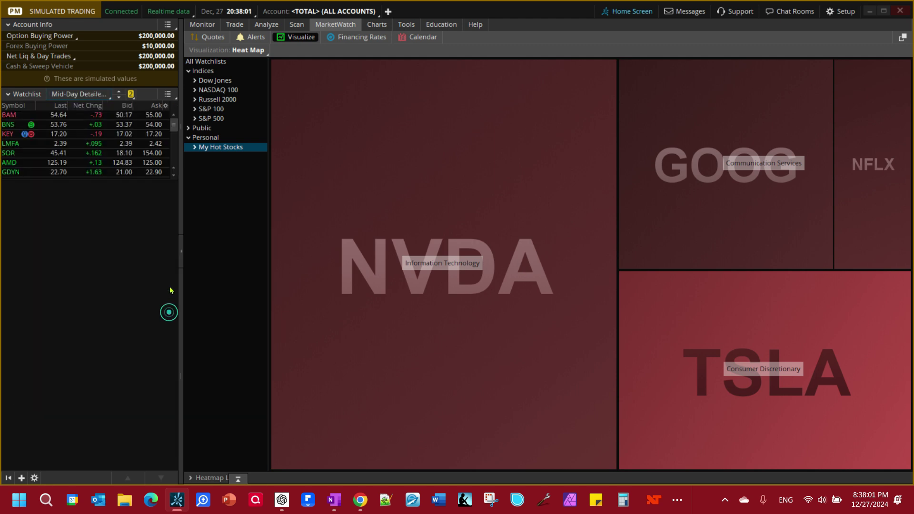
Switch the sidebar watchlist back to Personal > My Hot Stocks.
click(91, 98)
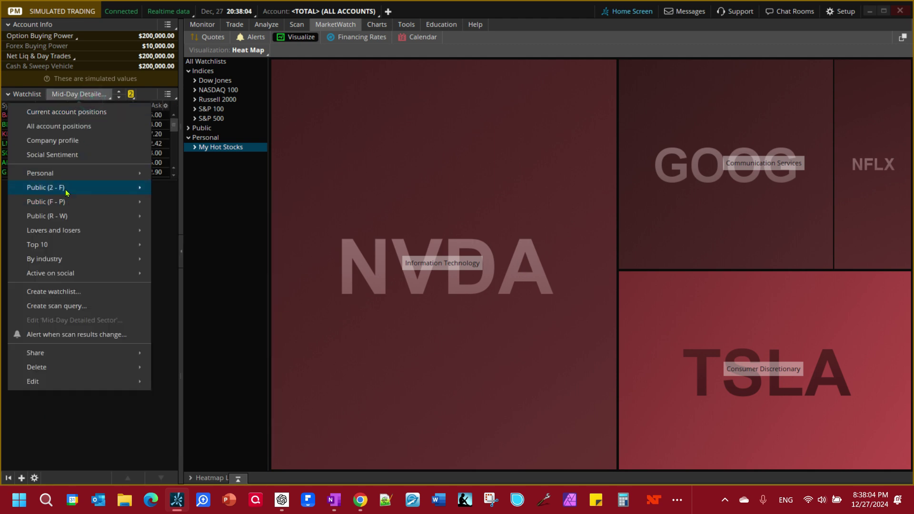
mouse_move(115, 179)
click(185, 175)
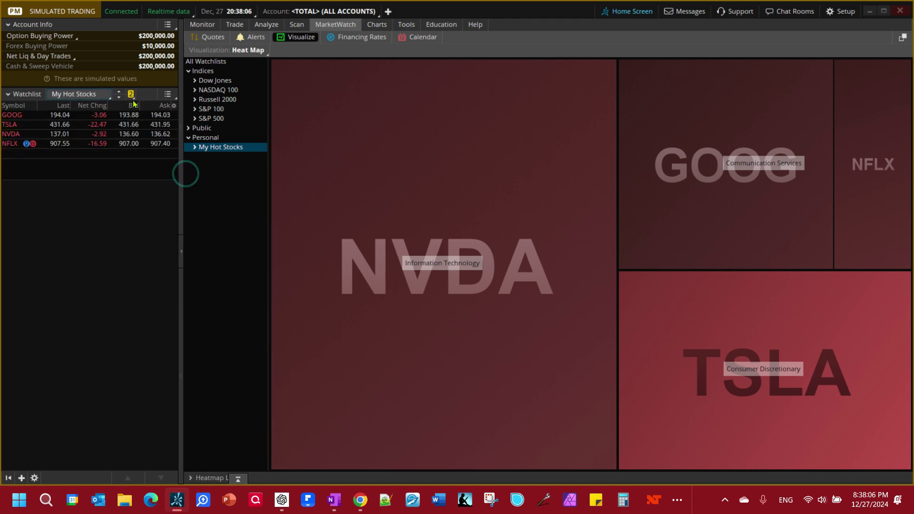
click(21, 477)
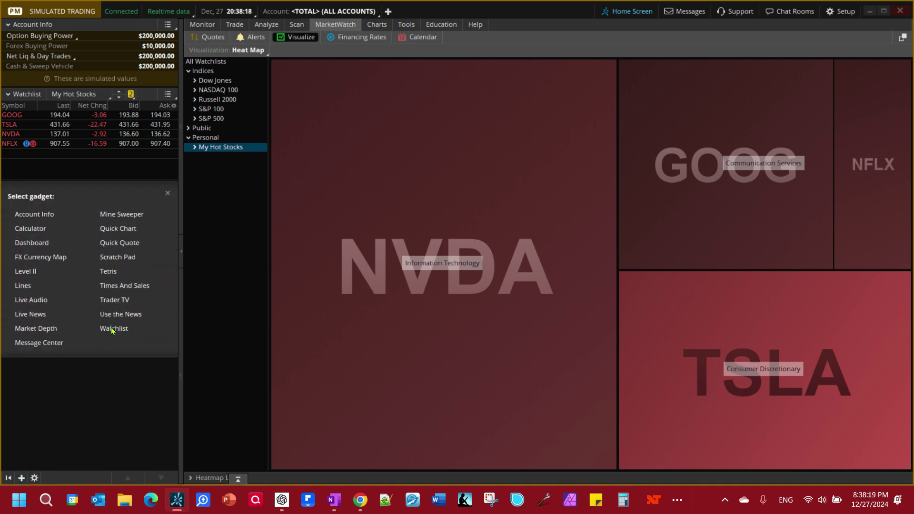
Add a second watchlist gadget and set the top one to Public (F - P) > Nasdaq 100.
click(113, 328)
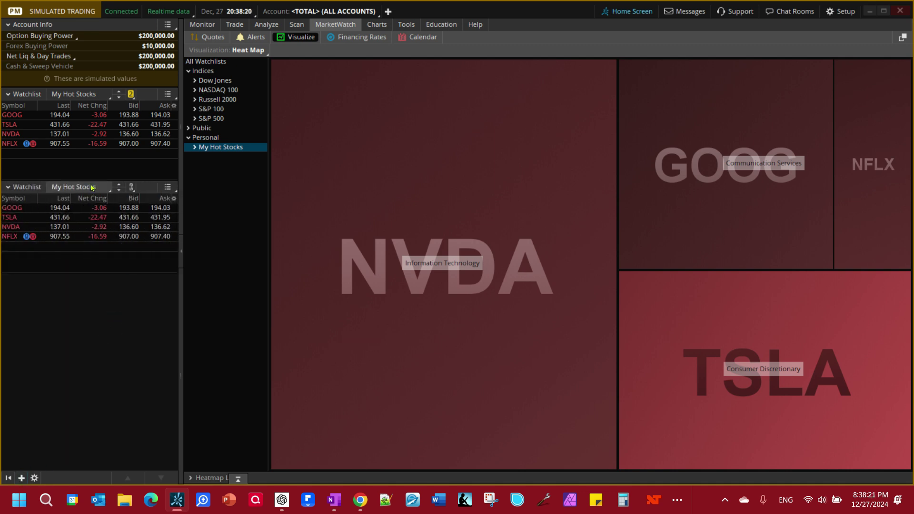
click(91, 93)
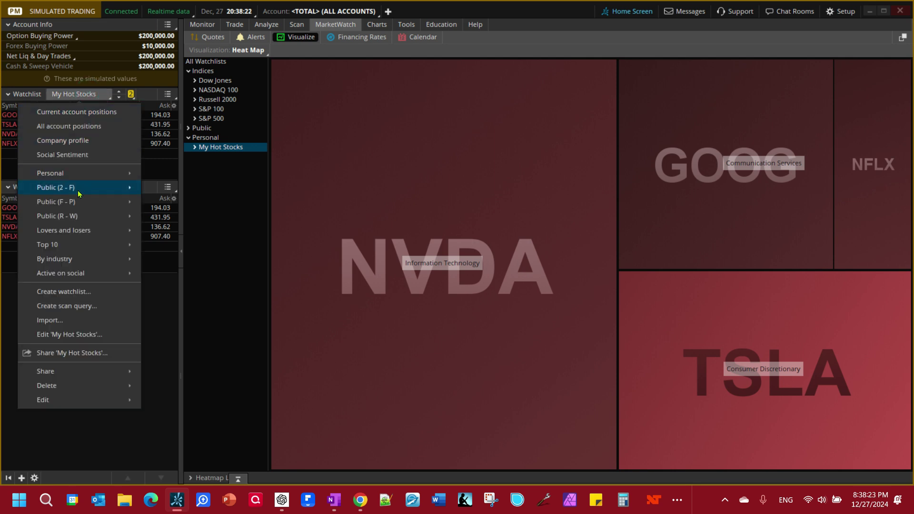
mouse_move(74, 232)
mouse_move(78, 206)
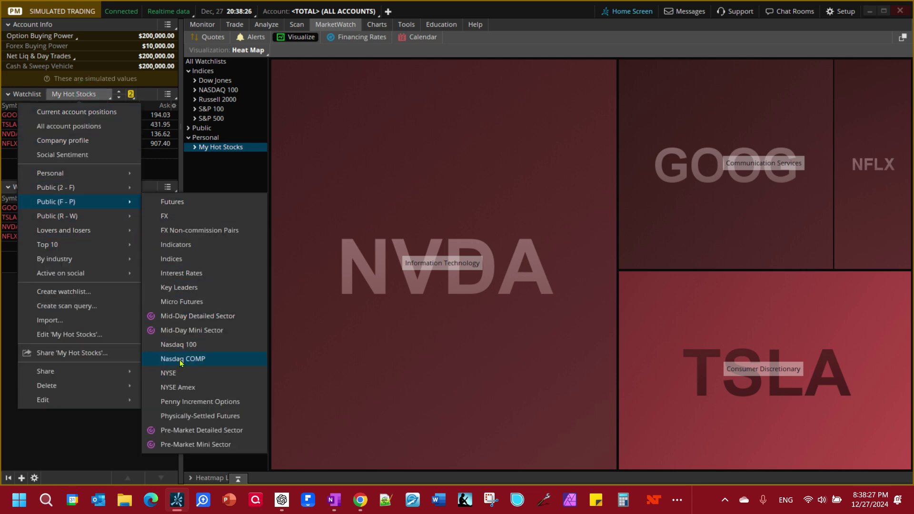
click(177, 345)
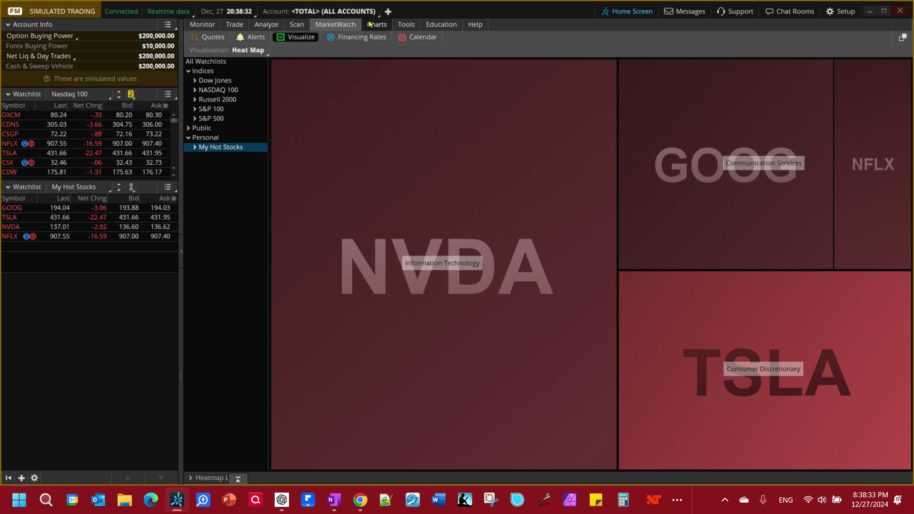
mouse_move(370, 28)
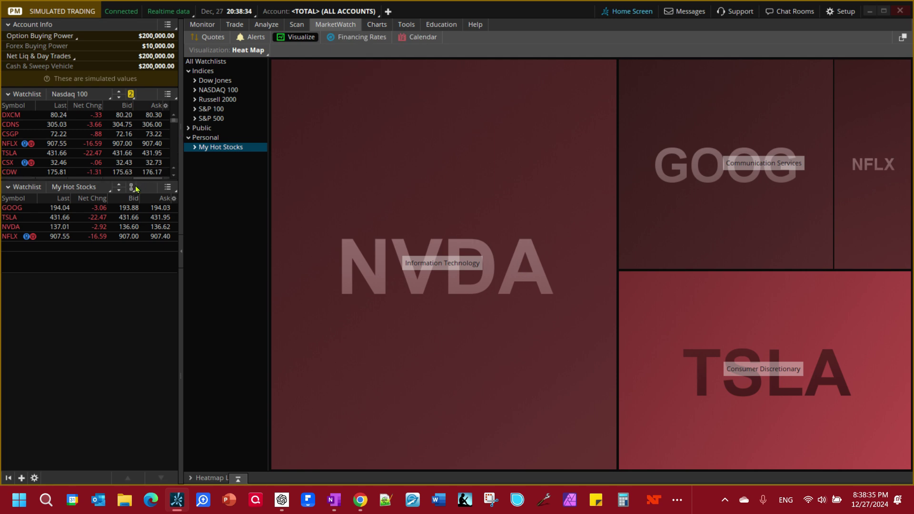
click(131, 96)
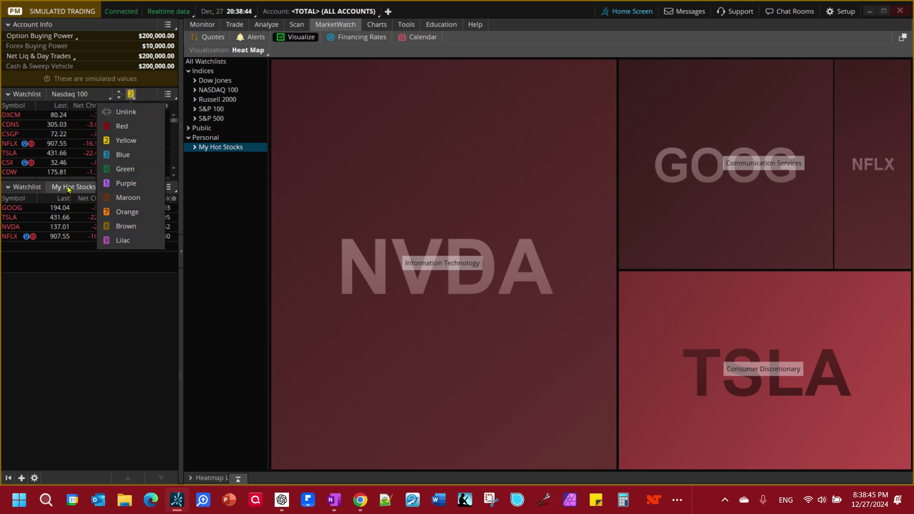
Link My Hot Stocks to the purple color group and return to the Charts page.
click(83, 295)
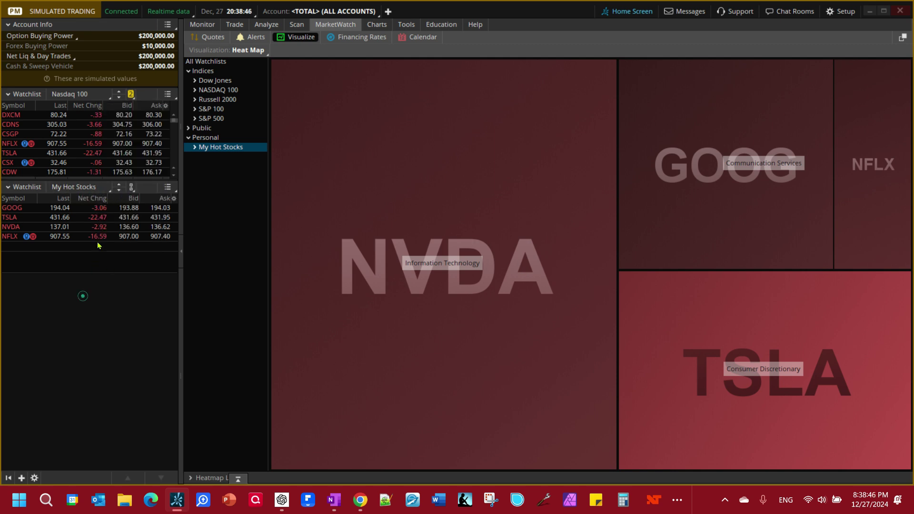
click(131, 187)
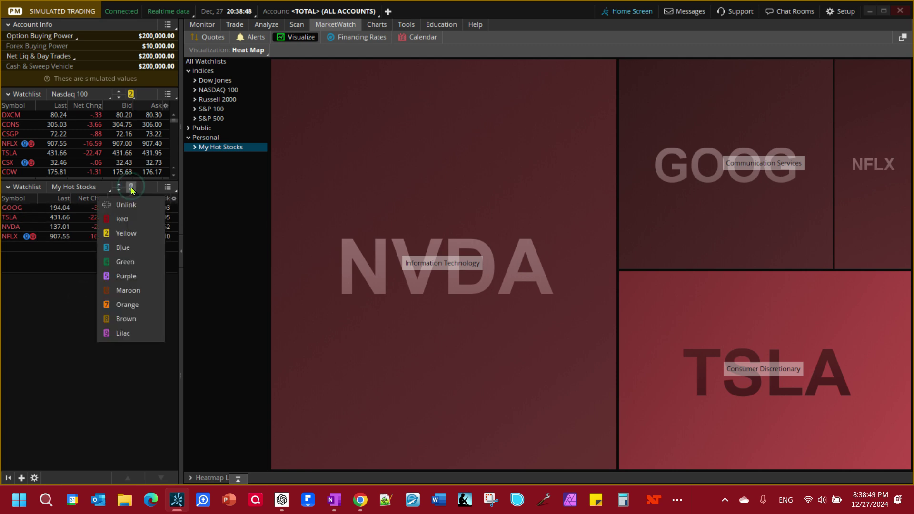
click(112, 275)
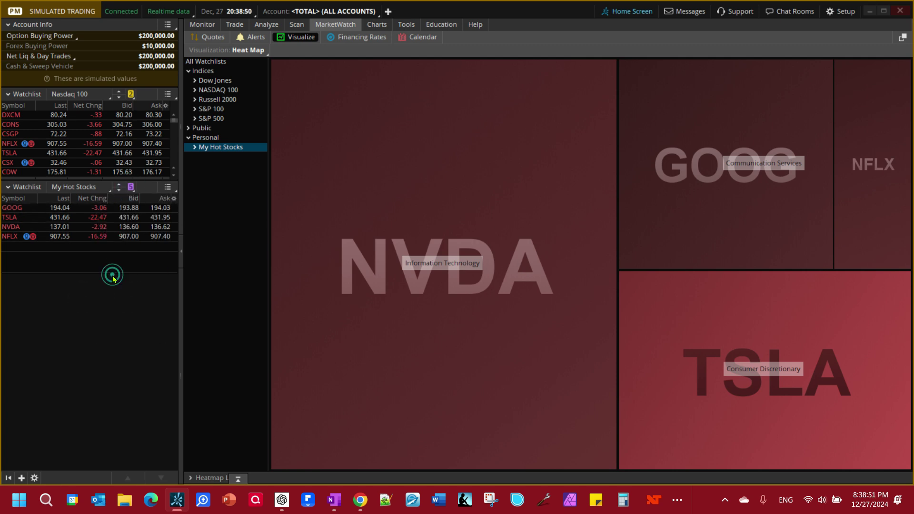
click(371, 28)
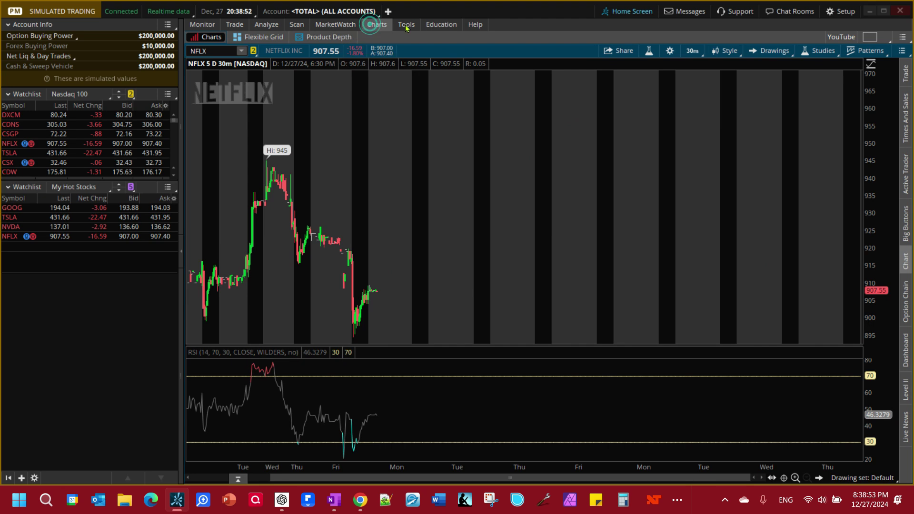
Link the chart to the purple group, then load GOOG, TSLA, NVDA and NFLX from My Hot Stocks.
click(253, 51)
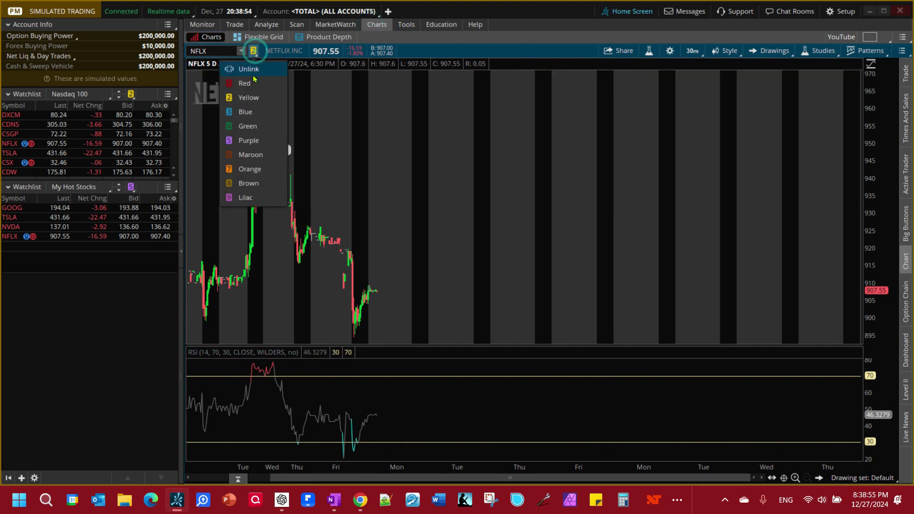
click(247, 138)
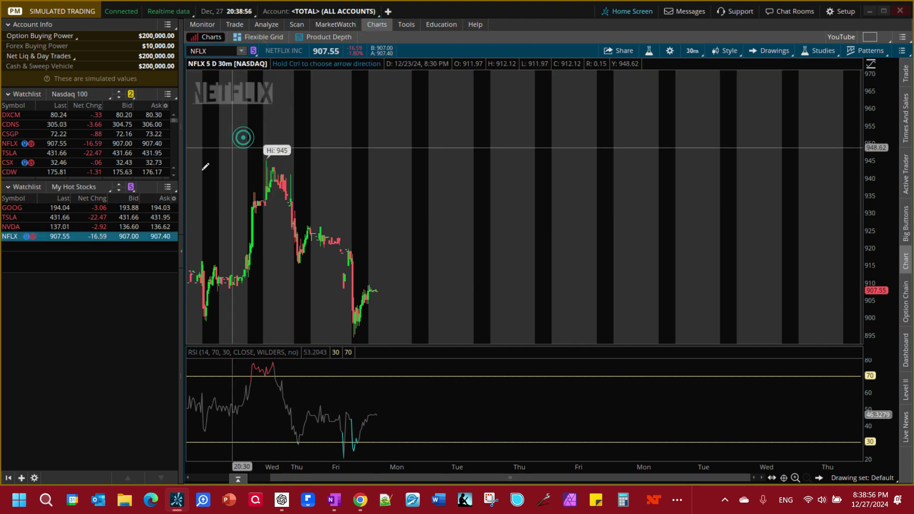
click(21, 209)
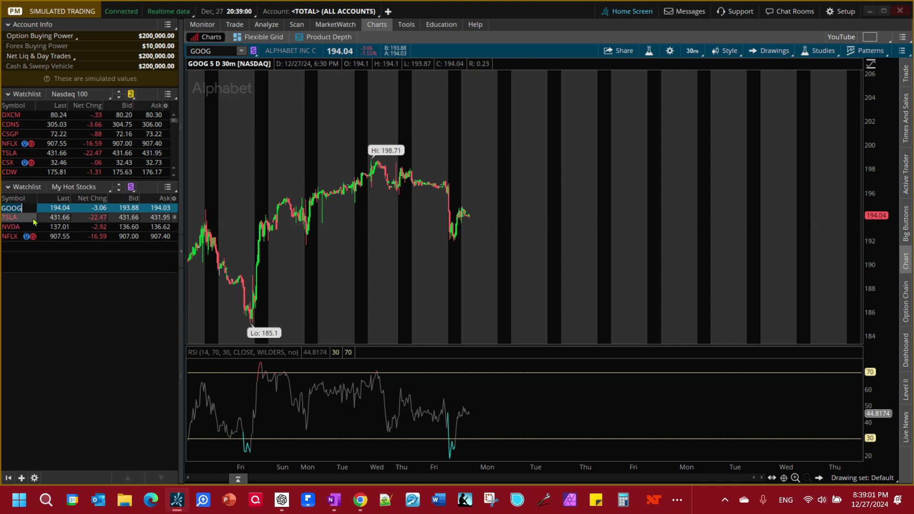
click(21, 218)
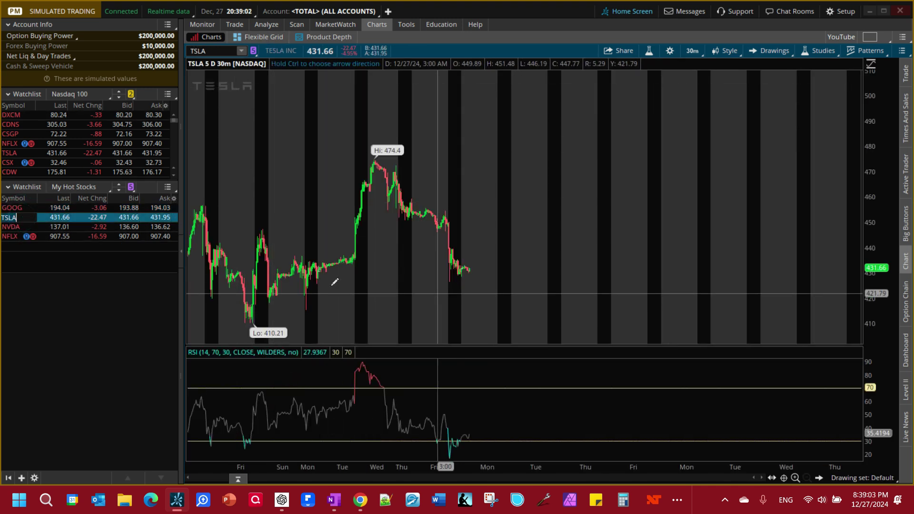
click(8, 226)
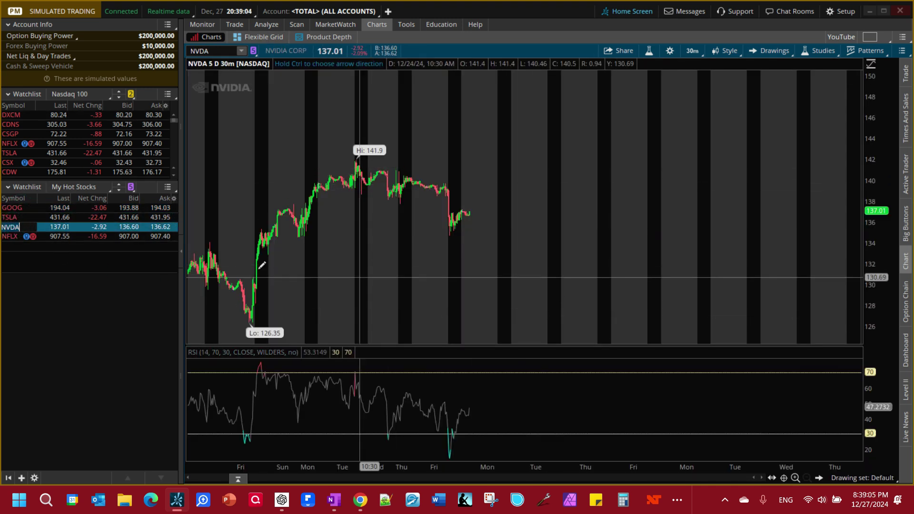
click(8, 236)
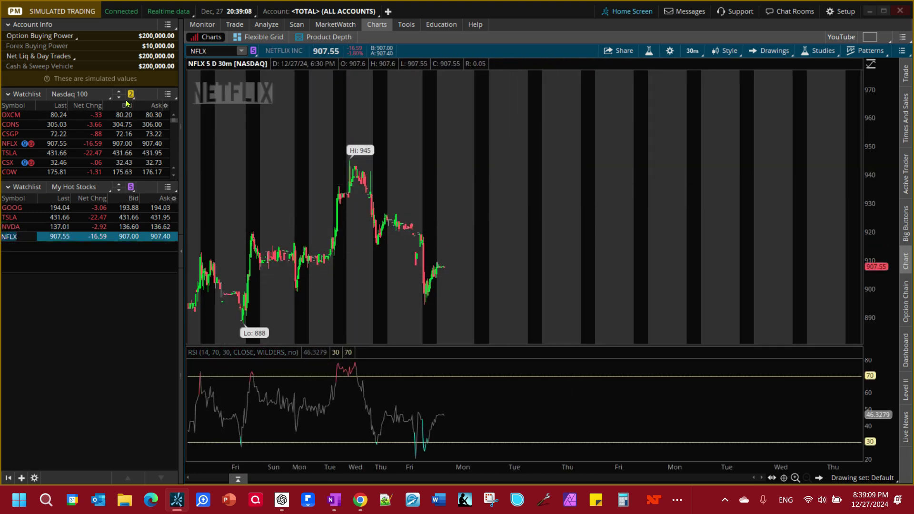
click(254, 50)
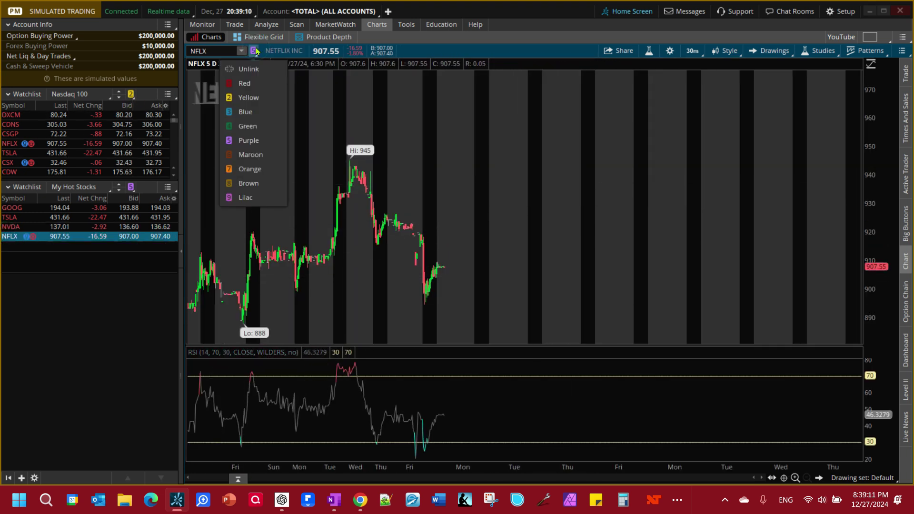
Link the chart to yellow, step through DXCM, CSGP, NFLX to CDW, then unlink My Hot Stocks.
click(254, 98)
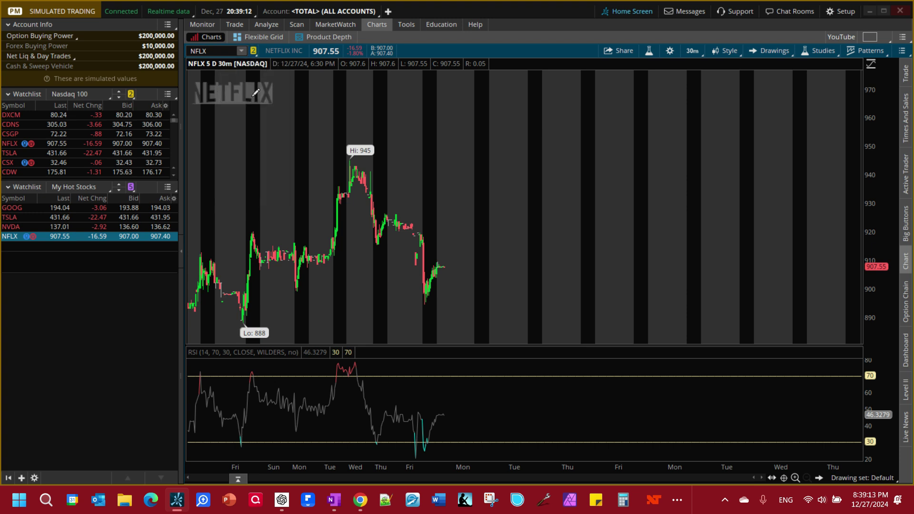
click(20, 114)
click(31, 134)
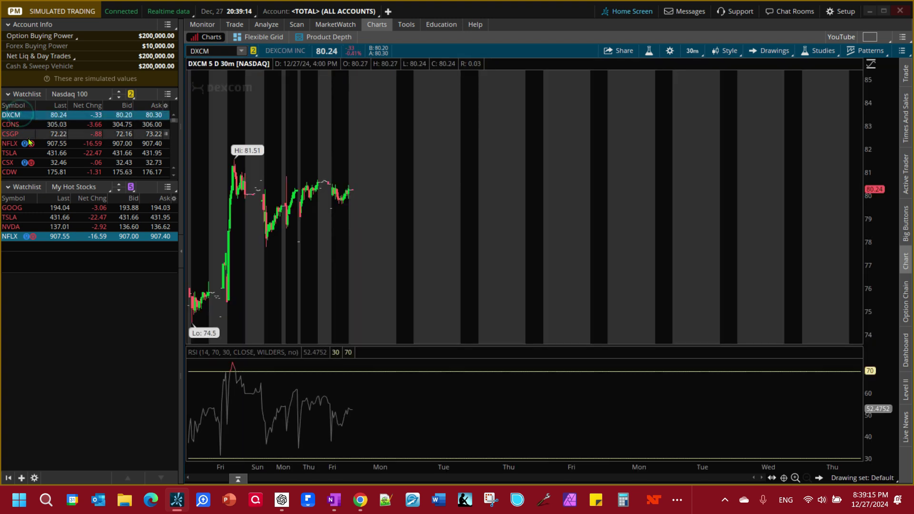
click(13, 145)
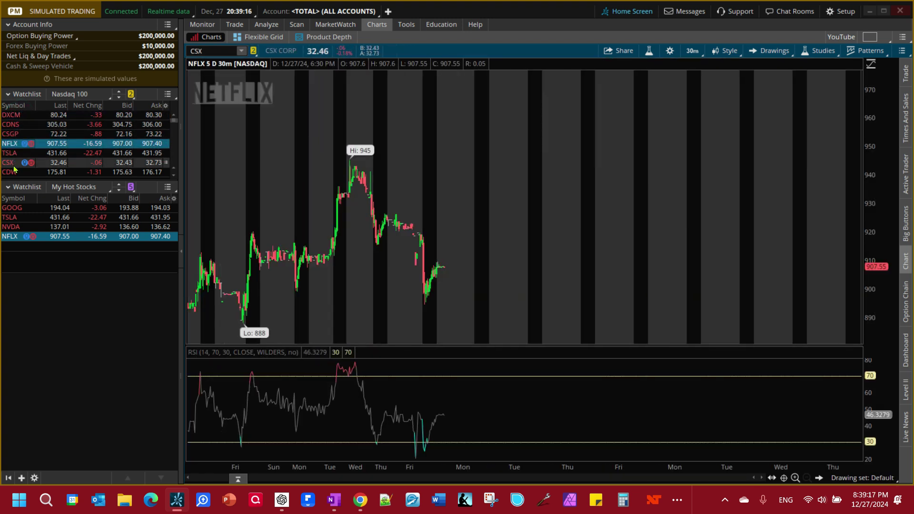
click(11, 172)
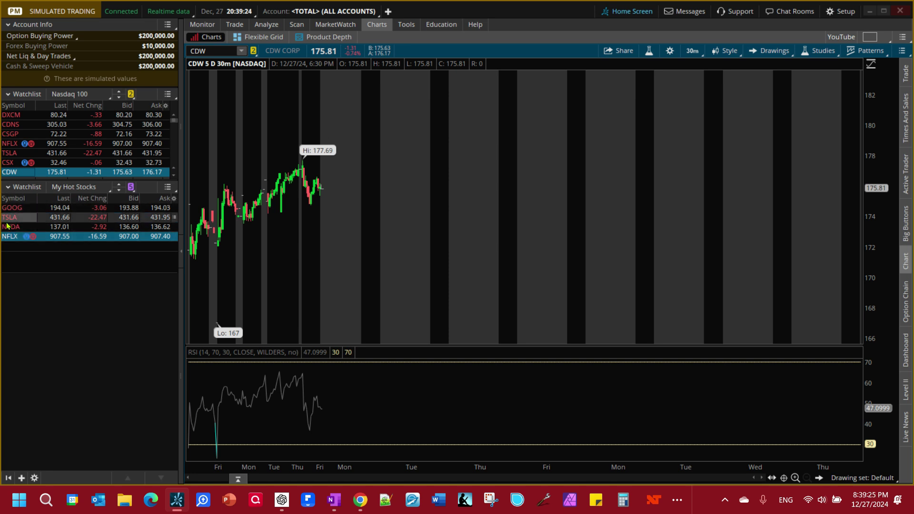
click(131, 187)
click(125, 204)
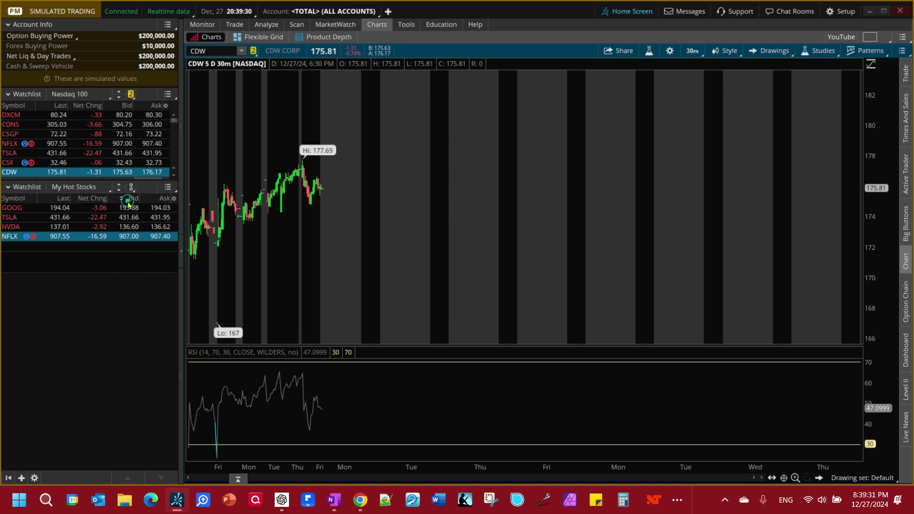
Relink the chart to purple and test TSLA, NVDA and NFLX rows in the unlinked My Hot Stocks.
click(253, 51)
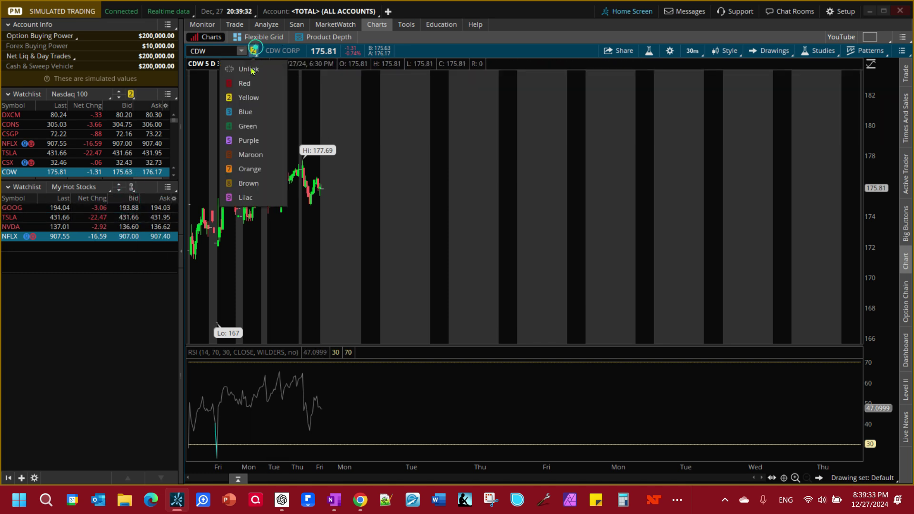
click(238, 140)
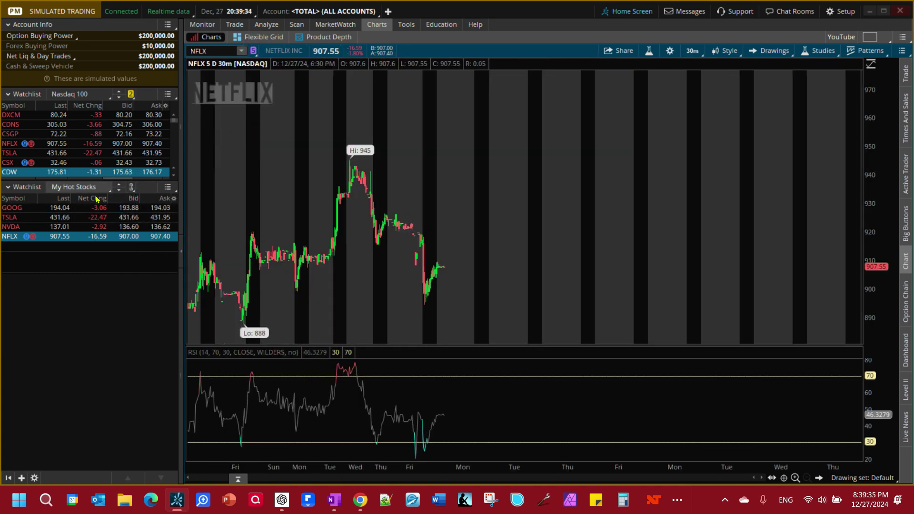
click(30, 216)
click(23, 228)
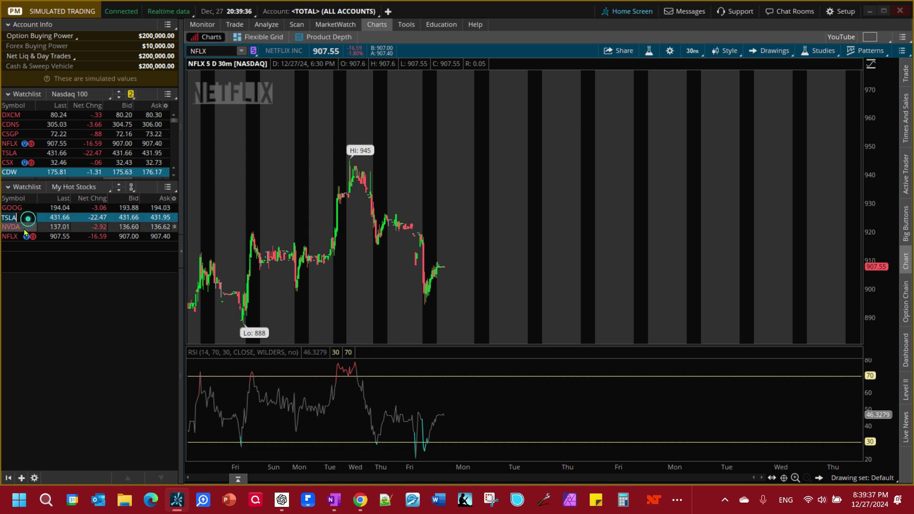
click(22, 228)
click(21, 235)
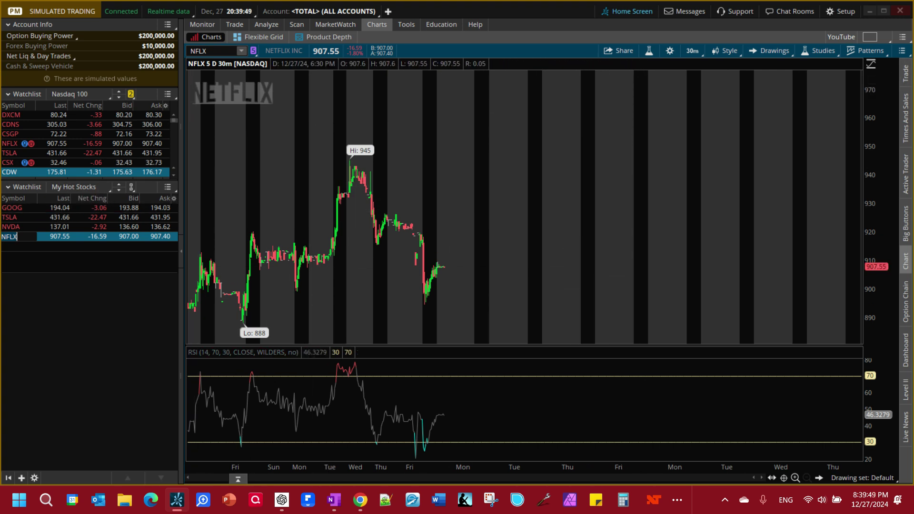
click(94, 189)
Remove NFLX from the My Hot Stocks watchlist and save it.
mouse_move(67, 303)
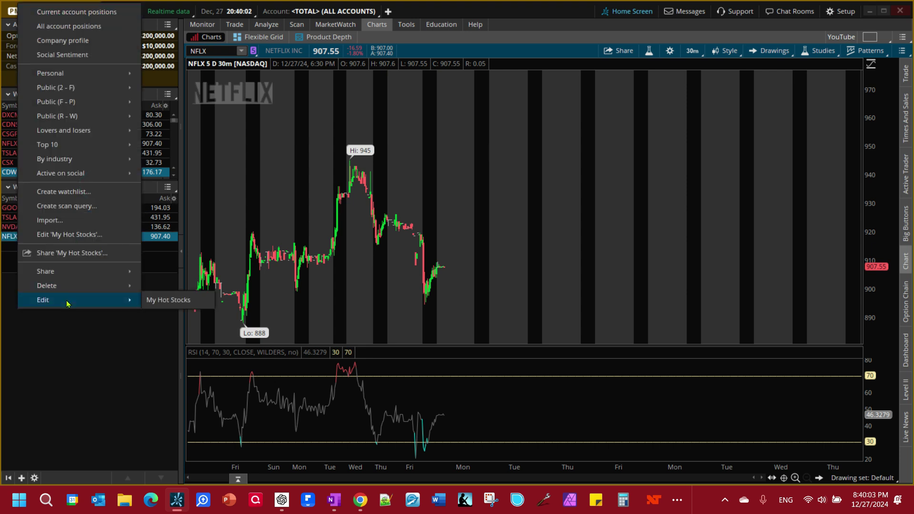
click(155, 300)
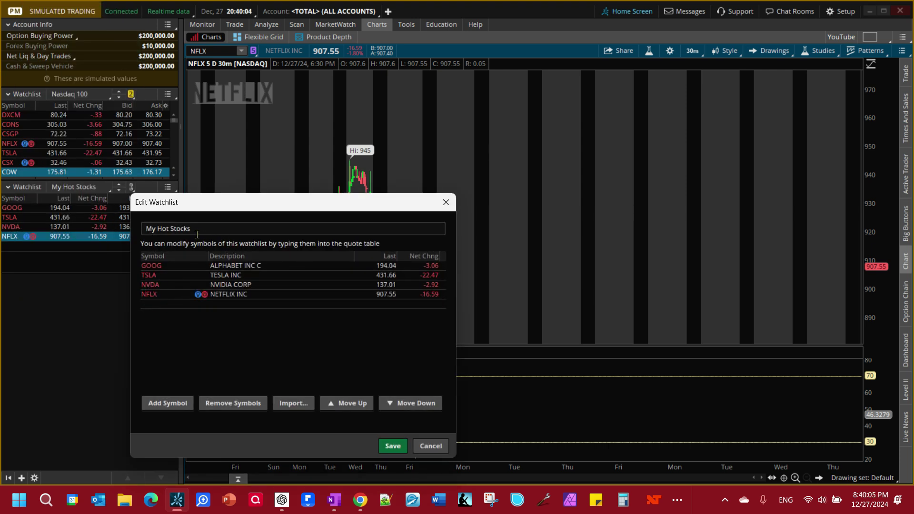
click(166, 294)
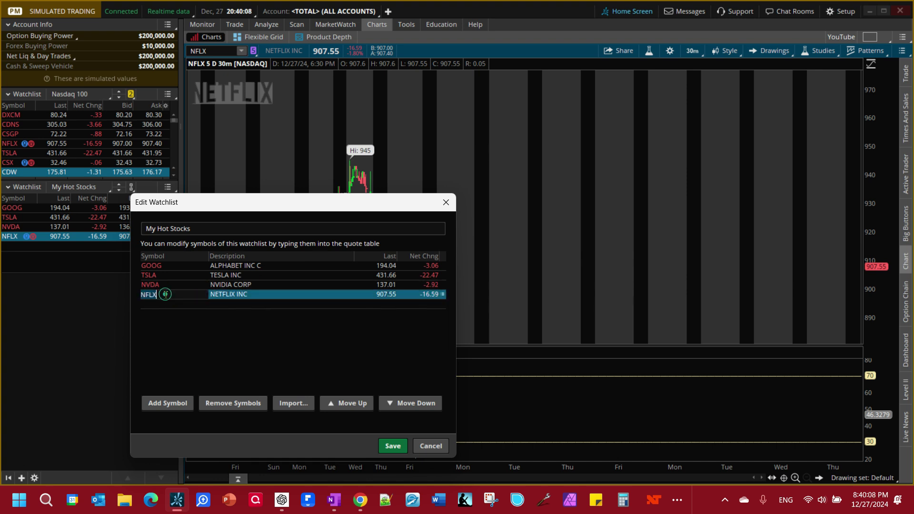
click(238, 407)
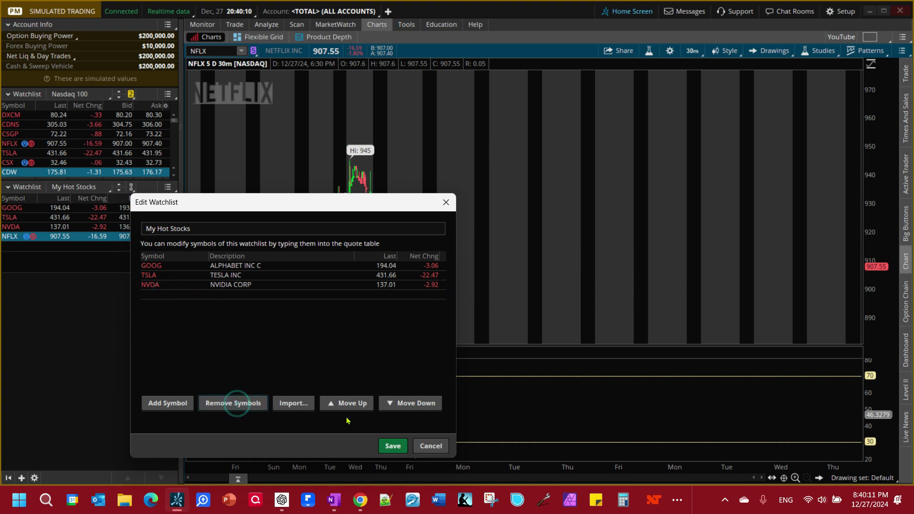
click(393, 445)
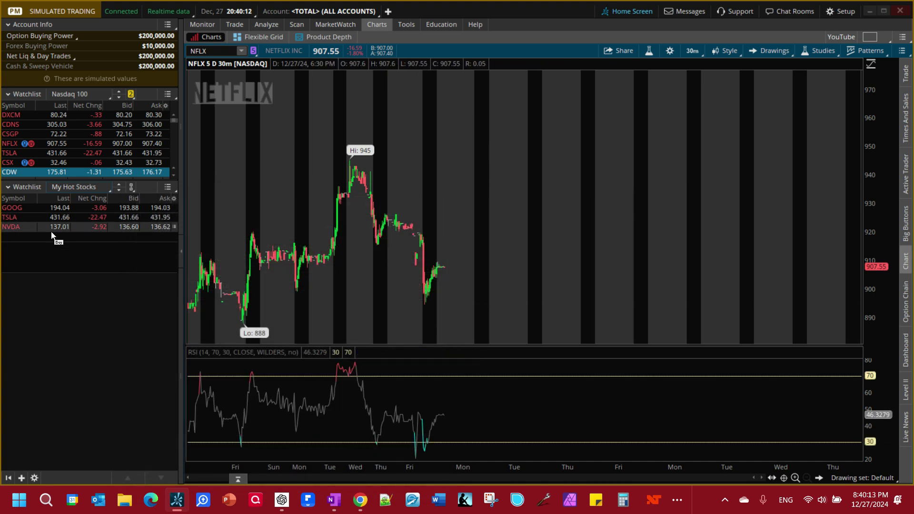
Add AAPL as a new row below NVDA in My Hot Stocks.
click(30, 237)
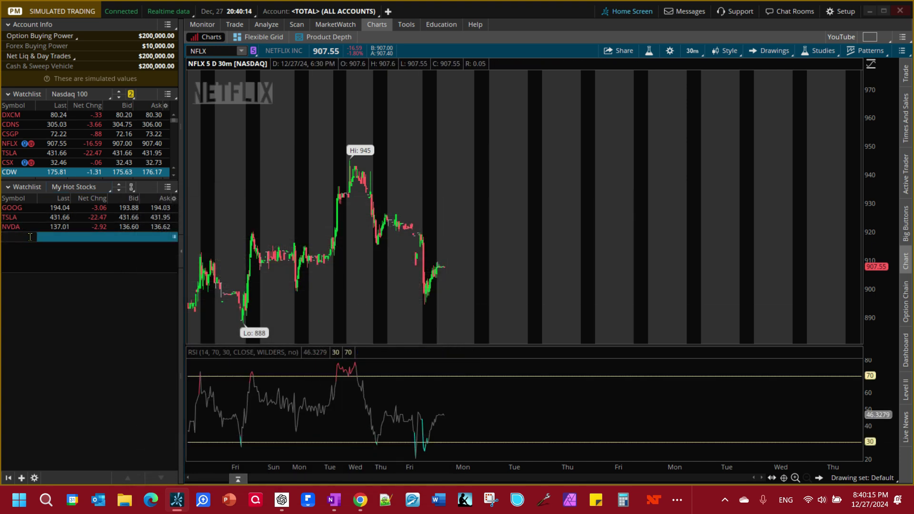
text(AAPL)
key(Return)
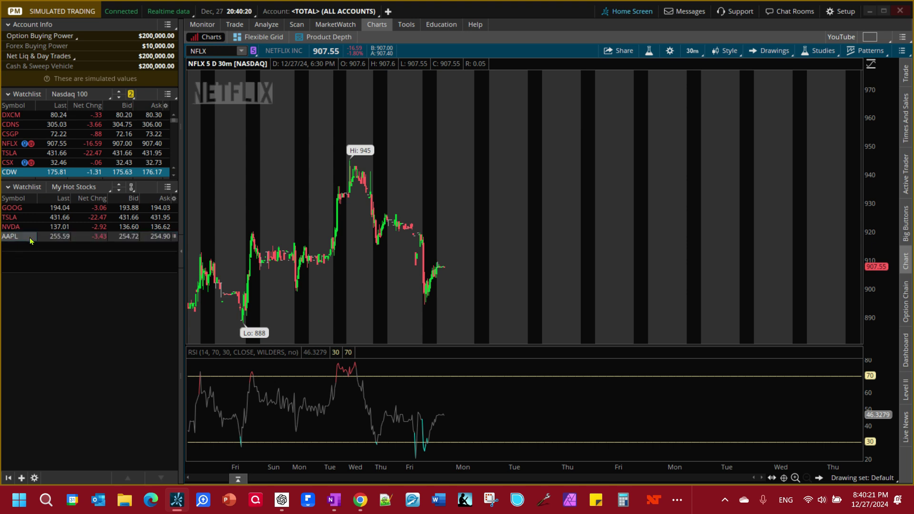
Enter AVGO and an extra empty row in the My Hot Stocks edit window, then close it unsaved.
click(83, 188)
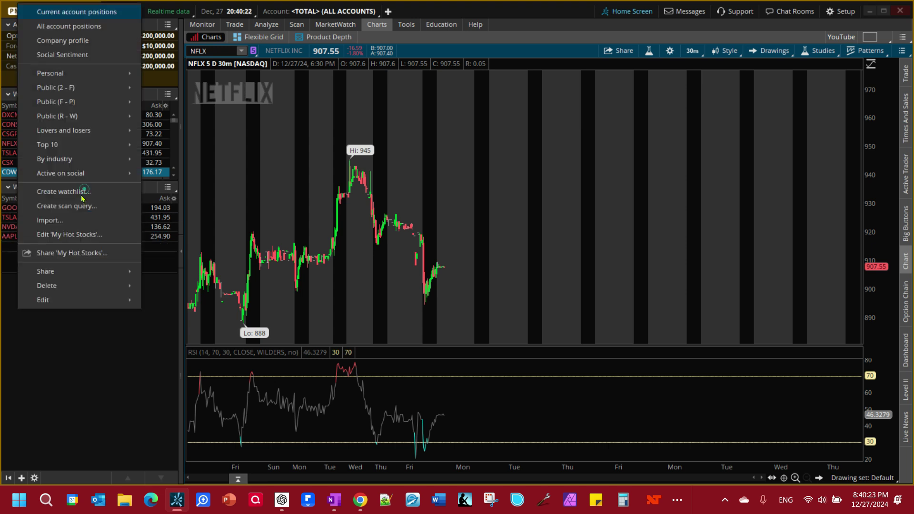
click(160, 300)
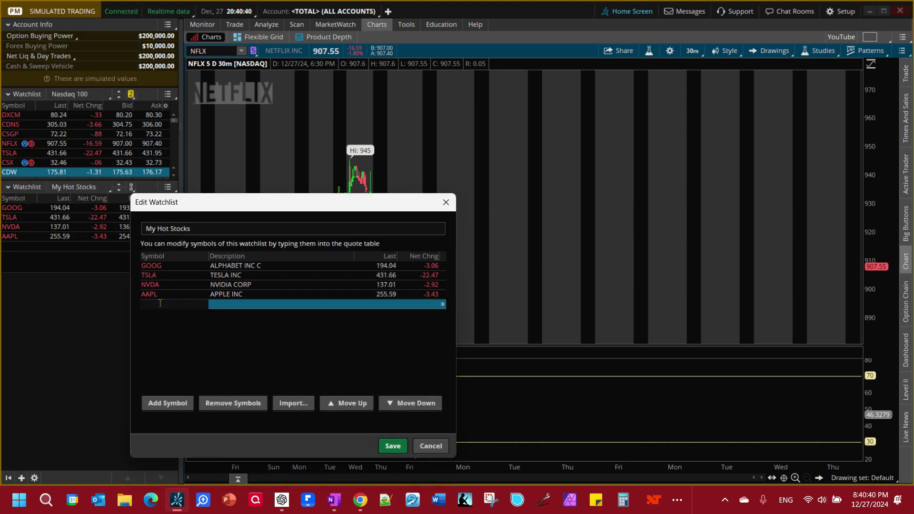
text(AVGO)
key(Return)
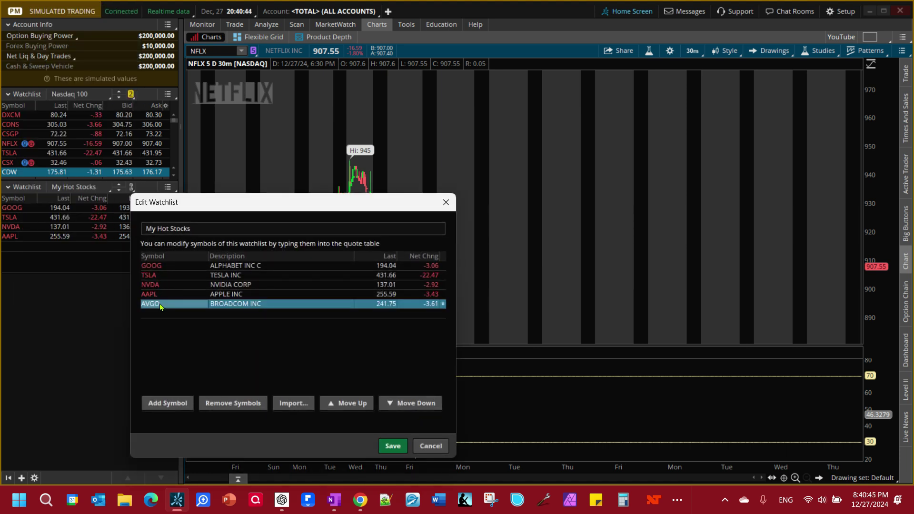
click(168, 404)
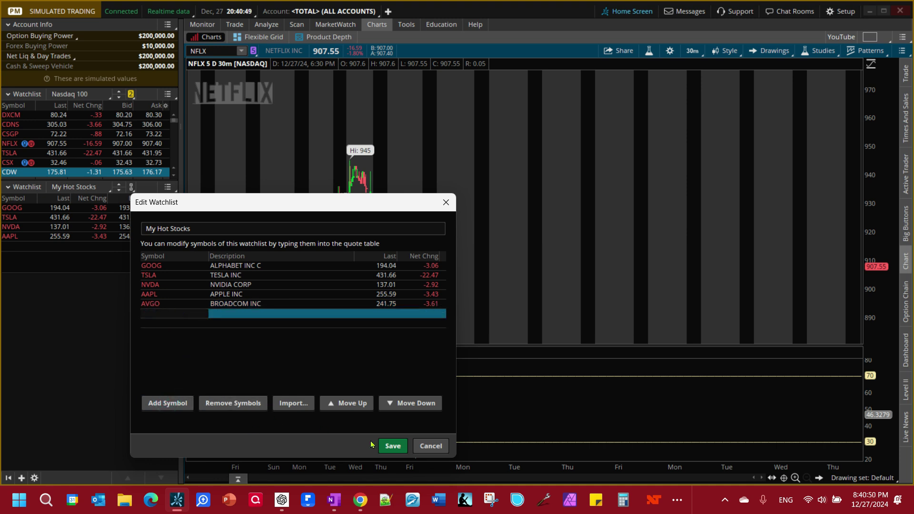
click(430, 446)
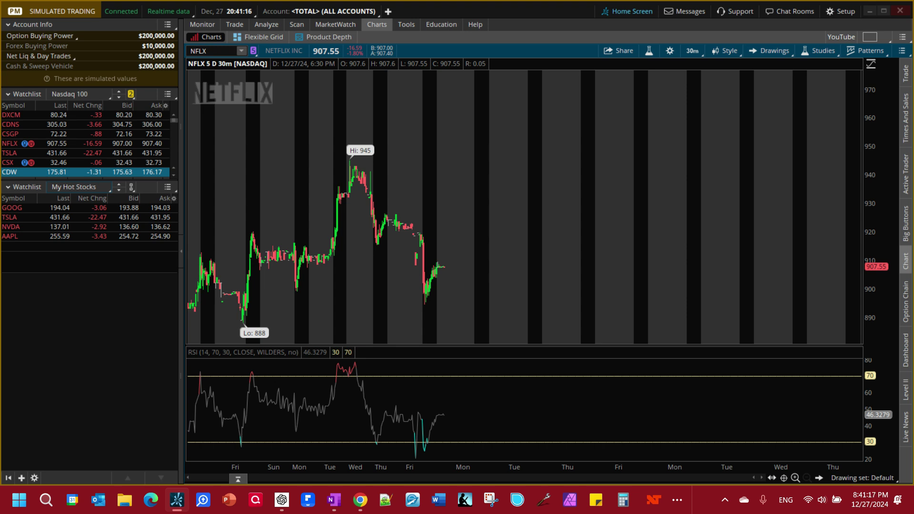
Open the My Hot Stocks column options menu.
click(175, 200)
Open the column Customize dialog, close it unchanged, and bring up the column options again.
click(199, 210)
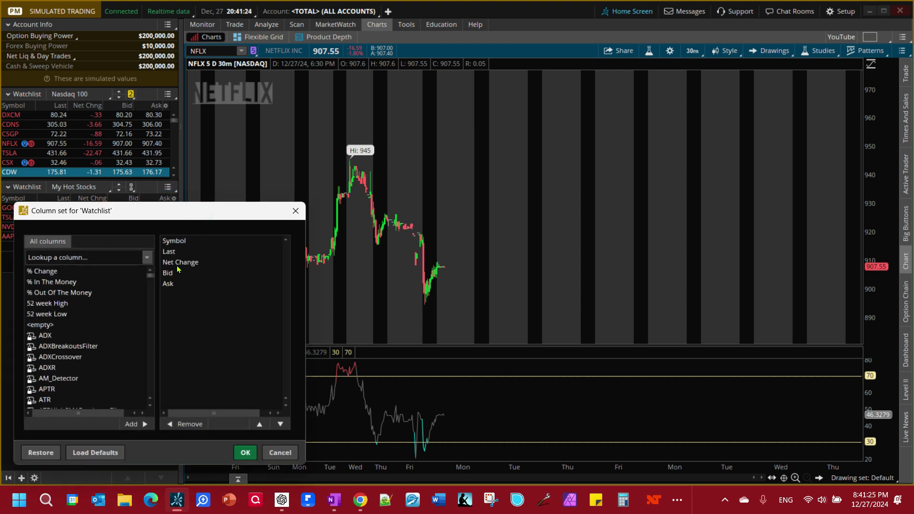
click(278, 453)
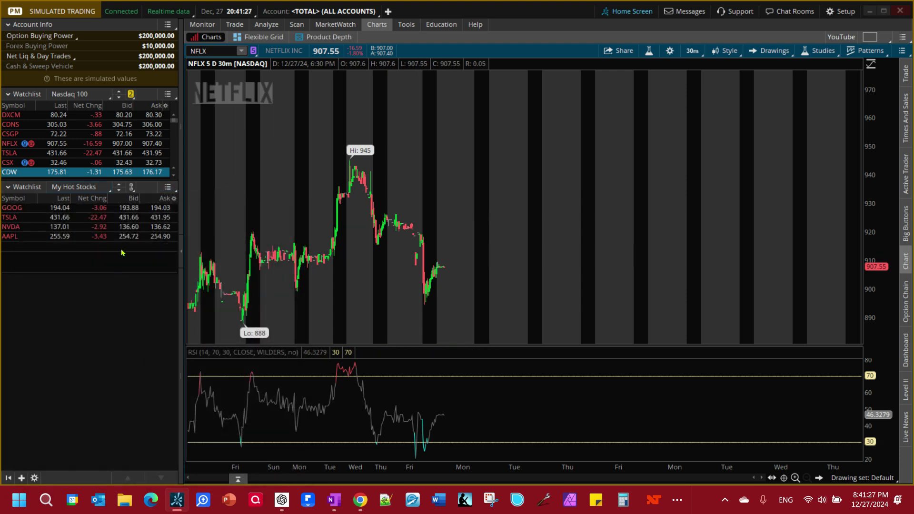
click(174, 199)
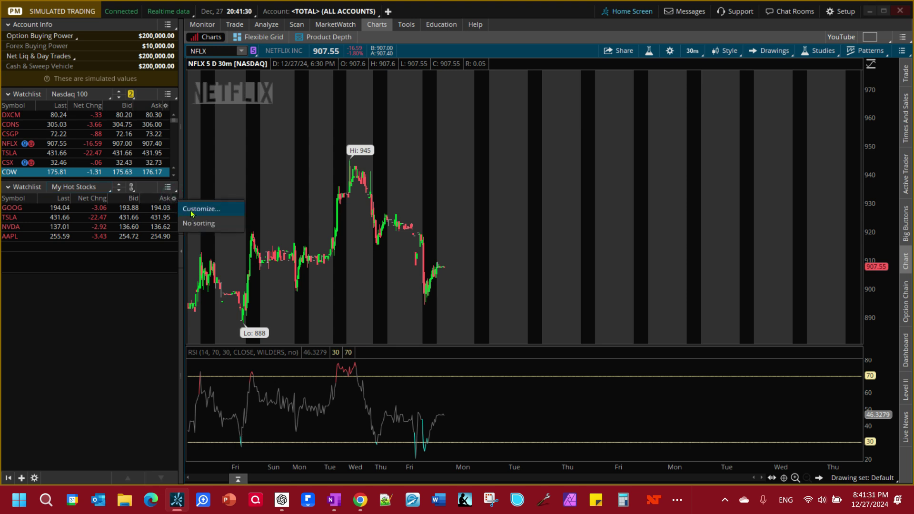
Place a red arrow in the empty future area of the NFLX chart near 965.
click(758, 104)
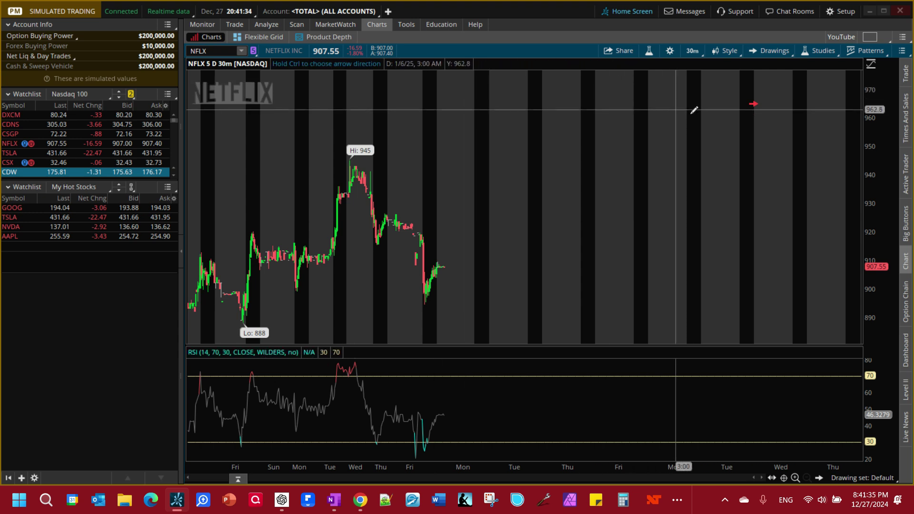